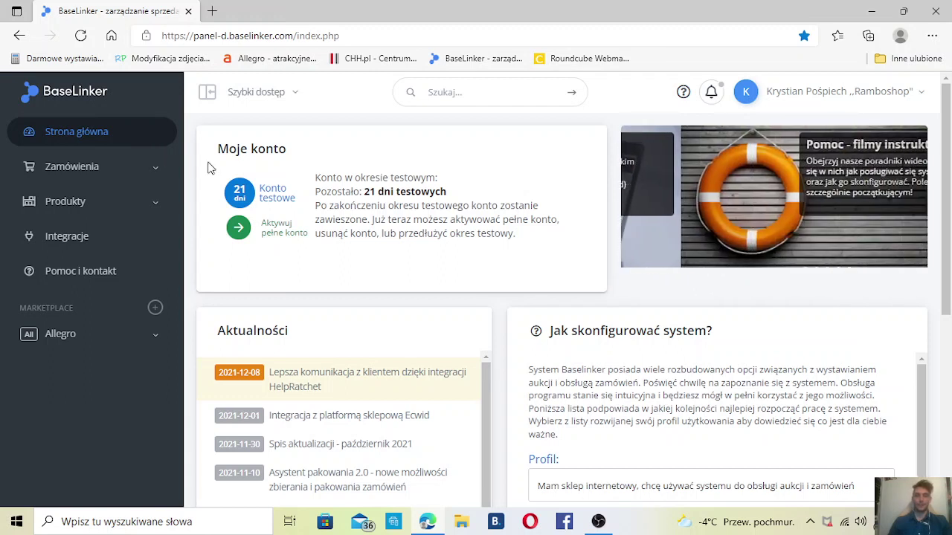
# Step: Open the employee profiles page and bring up the form for adding a new employee account
pyautogui.click(924, 95)
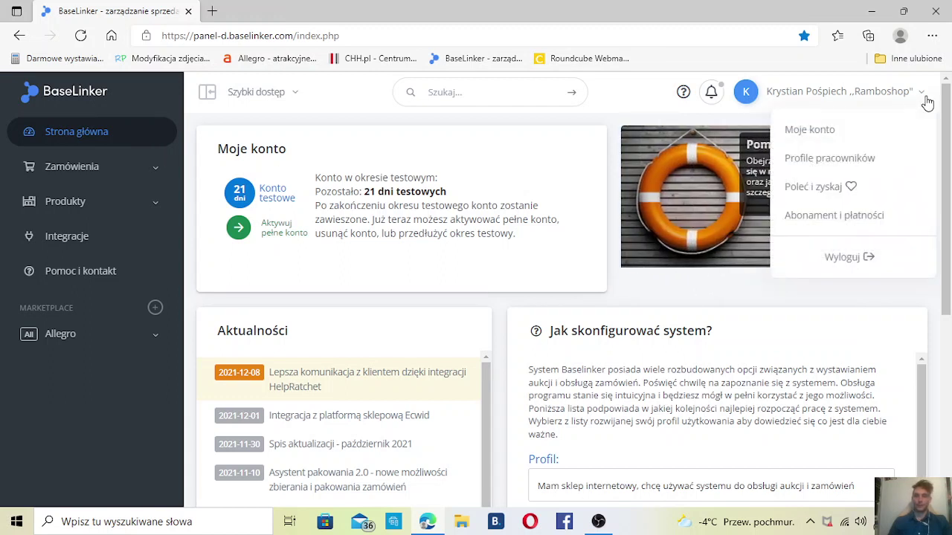
pyautogui.click(860, 165)
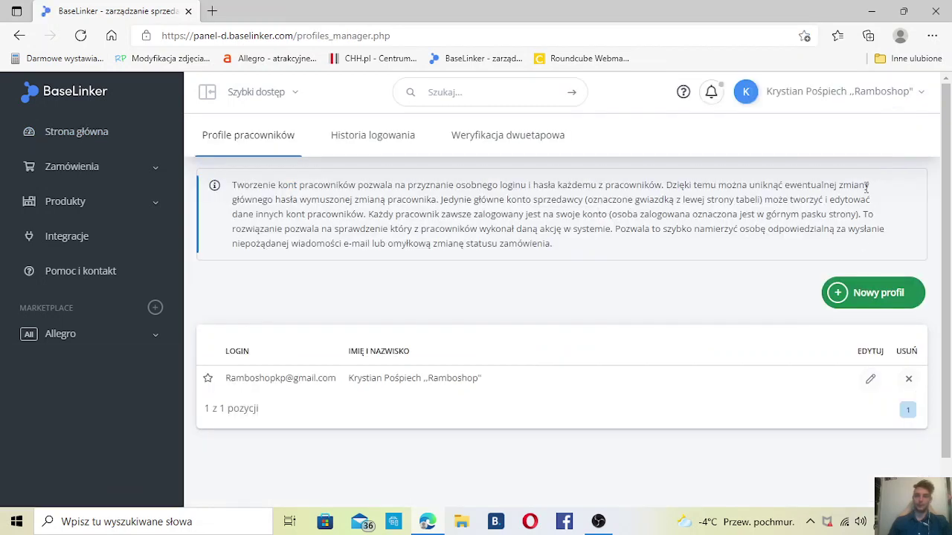
pyautogui.click(879, 299)
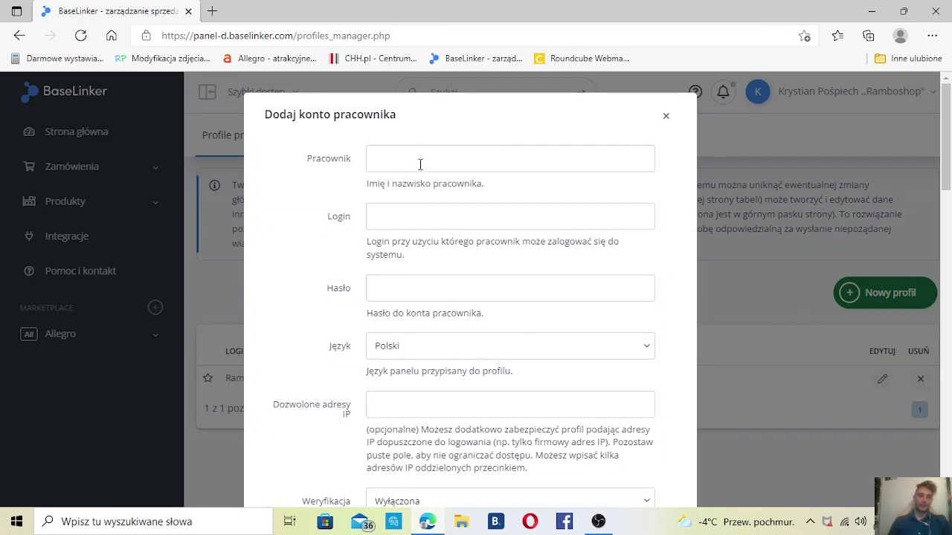
# Step: Review the employee form's login, allowed IP, two-factor verification and privilege options, and close it without saving
pyautogui.scroll(-1, 422, 217)
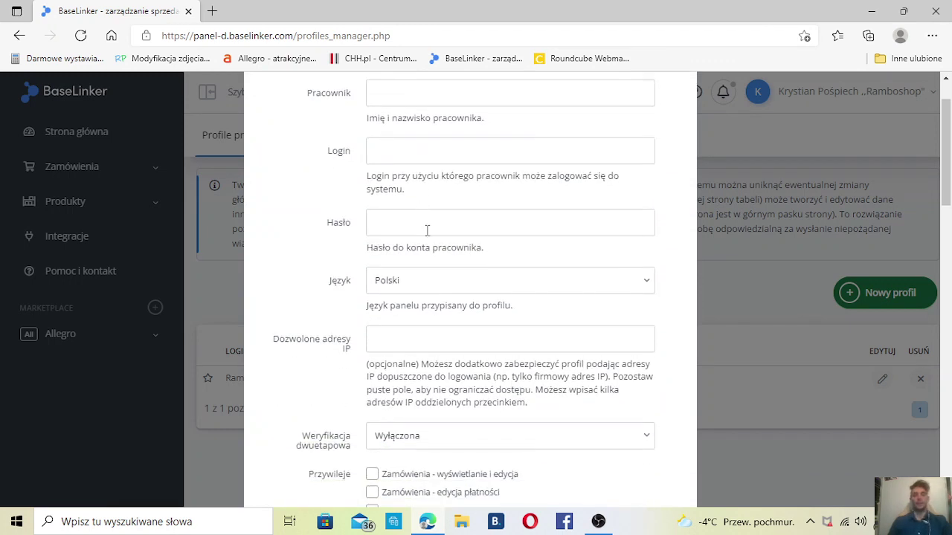
pyautogui.scroll(-1, 424, 219)
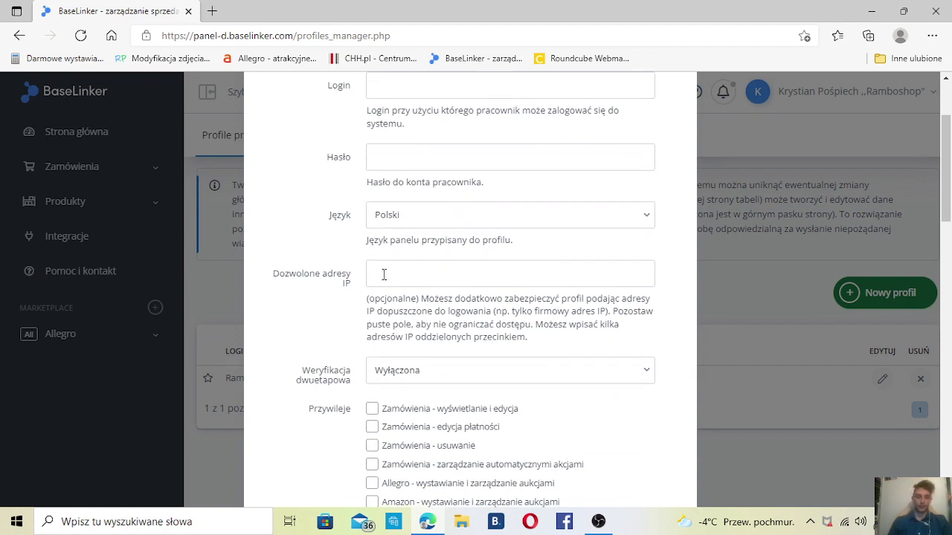
pyautogui.scroll(-1, 383, 274)
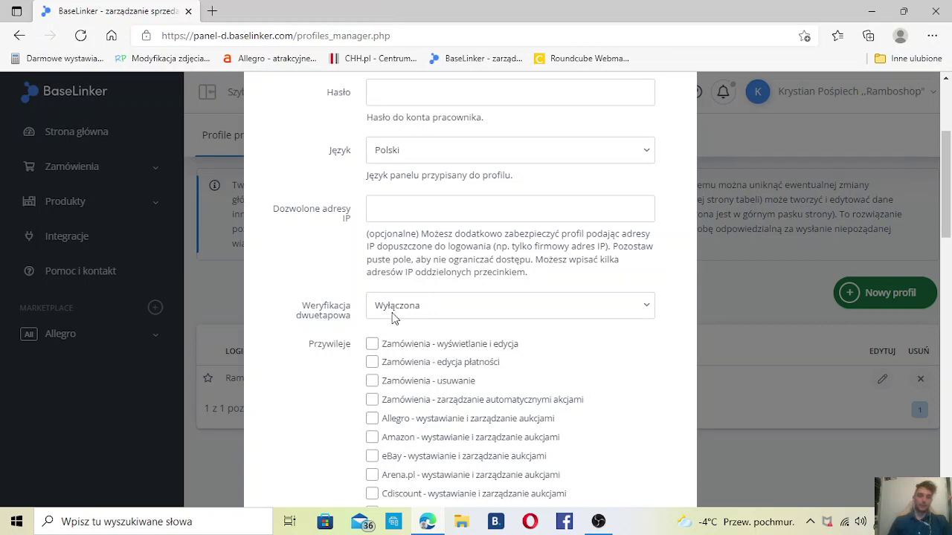
pyautogui.click(394, 312)
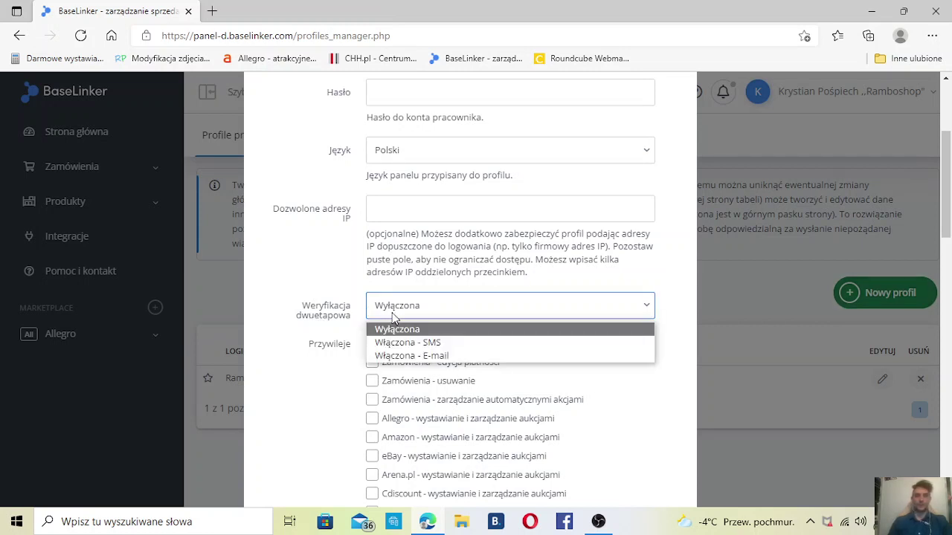
pyautogui.click(331, 318)
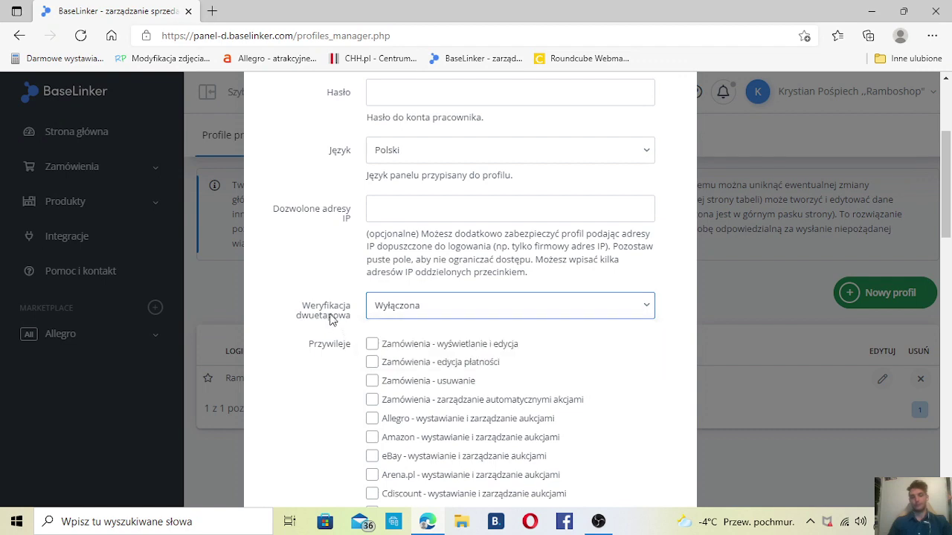
pyautogui.scroll(-2, 332, 318)
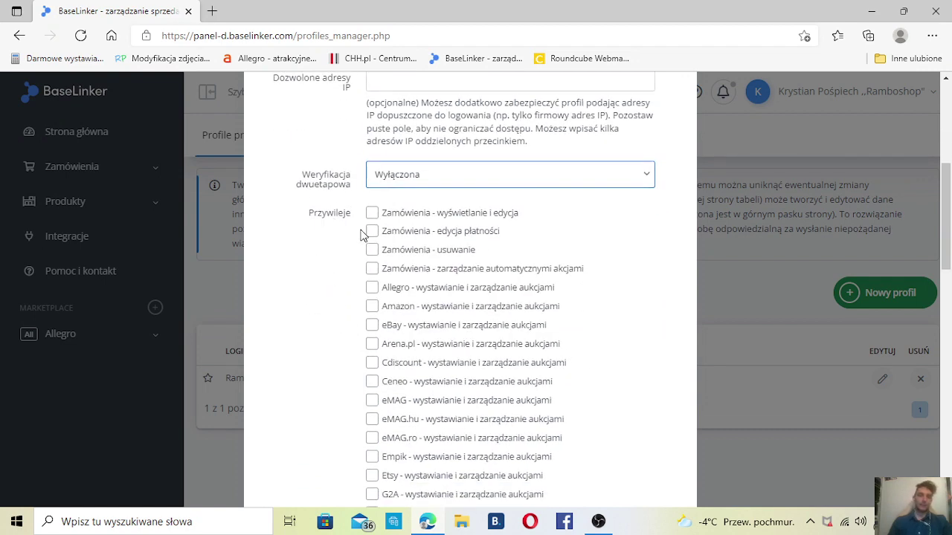
pyautogui.scroll(-12, 365, 233)
pyautogui.scroll(-1, 506, 422)
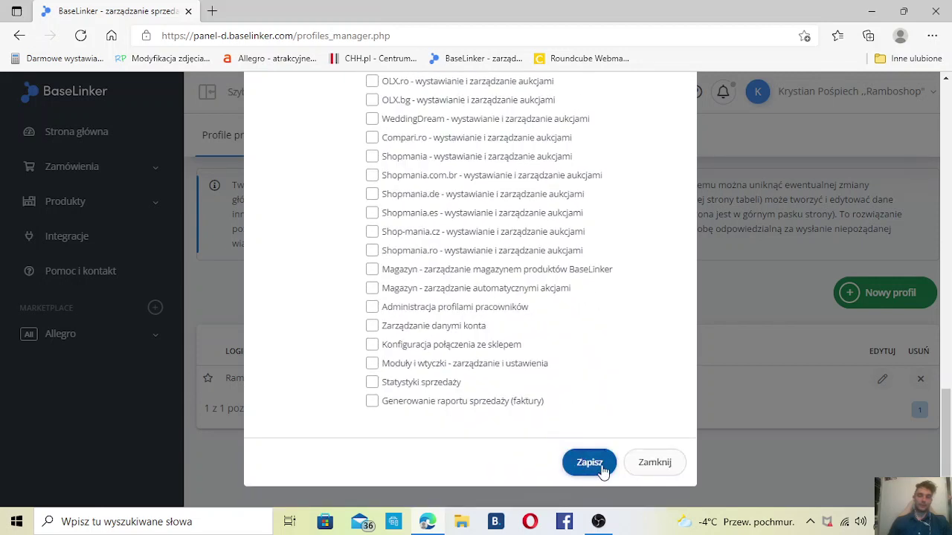
pyautogui.click(648, 462)
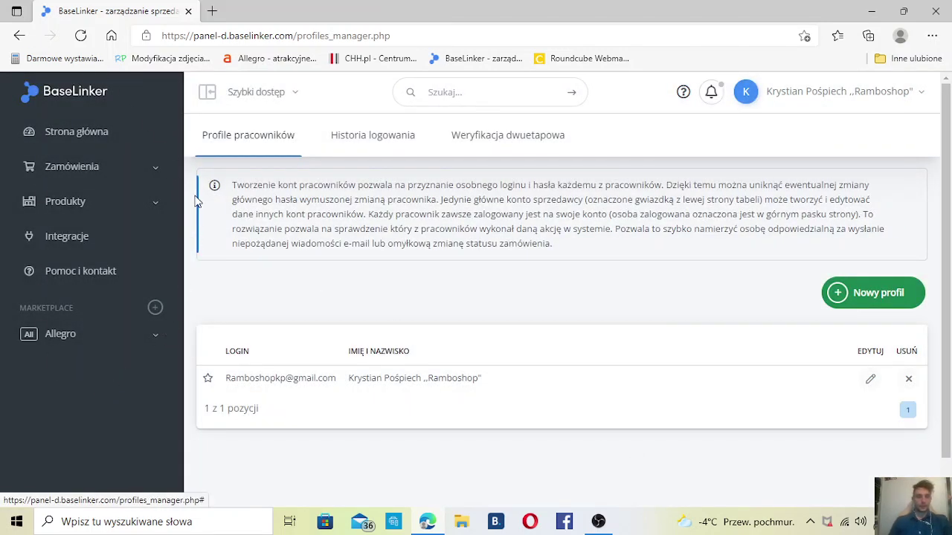
# Step: Open the list of all orders and select the Google Company order to look at the available order operations
pyautogui.click(156, 168)
pyautogui.click(102, 192)
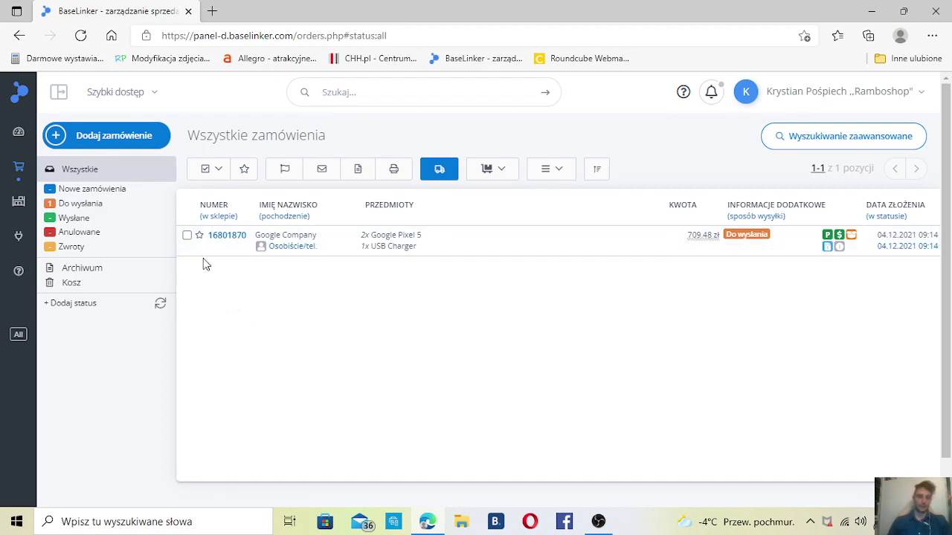
pyautogui.click(186, 235)
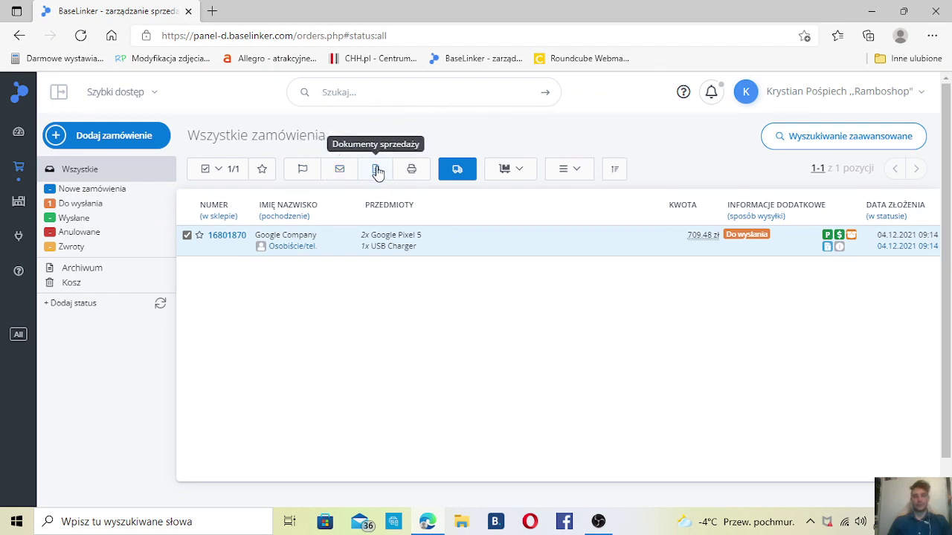
pyautogui.click(458, 170)
# Step: Open the order statistics and look at the data types that can be analysed, keeping order quantity and value selected
pyautogui.click(19, 90)
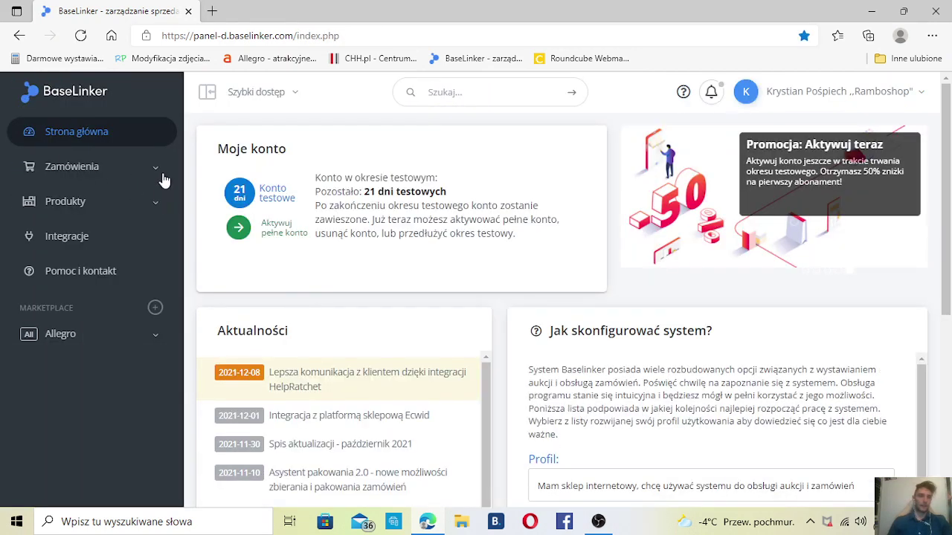
pyautogui.click(156, 168)
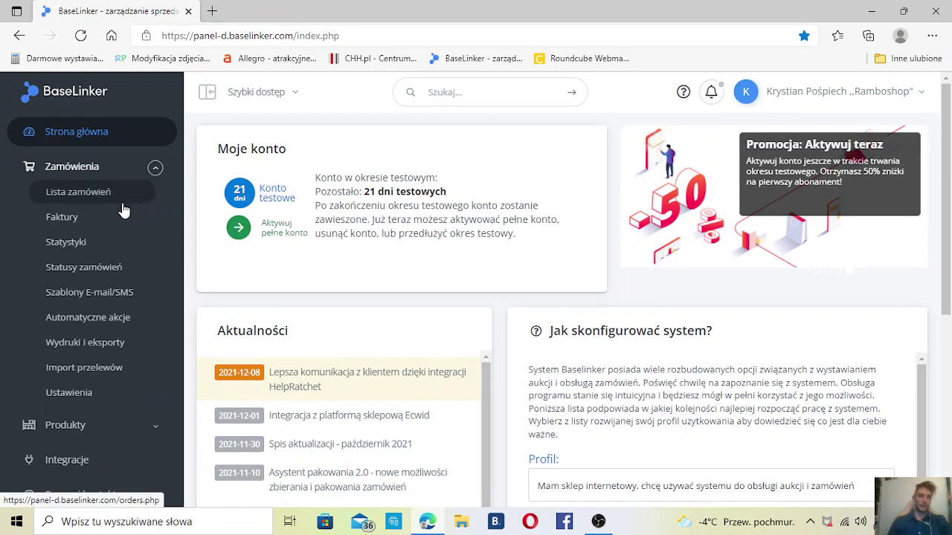
pyautogui.click(119, 245)
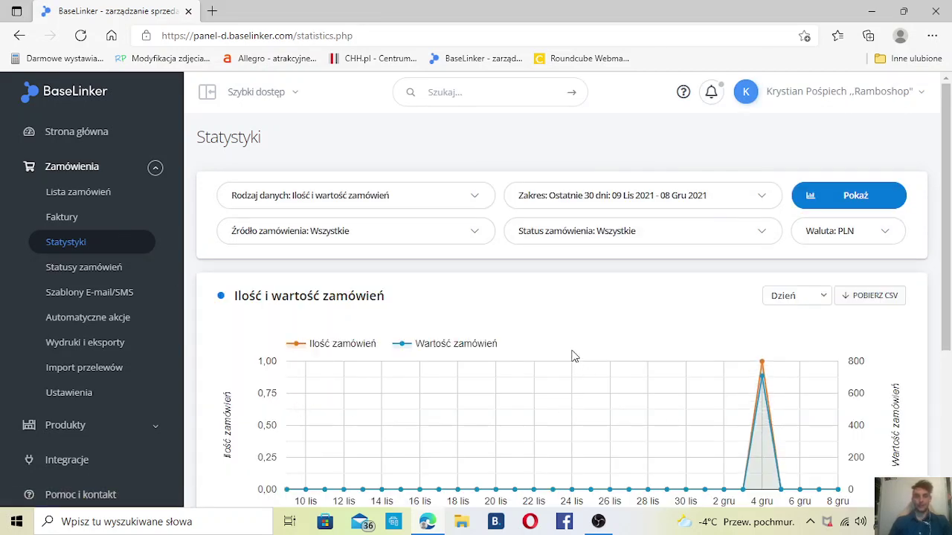
pyautogui.click(473, 201)
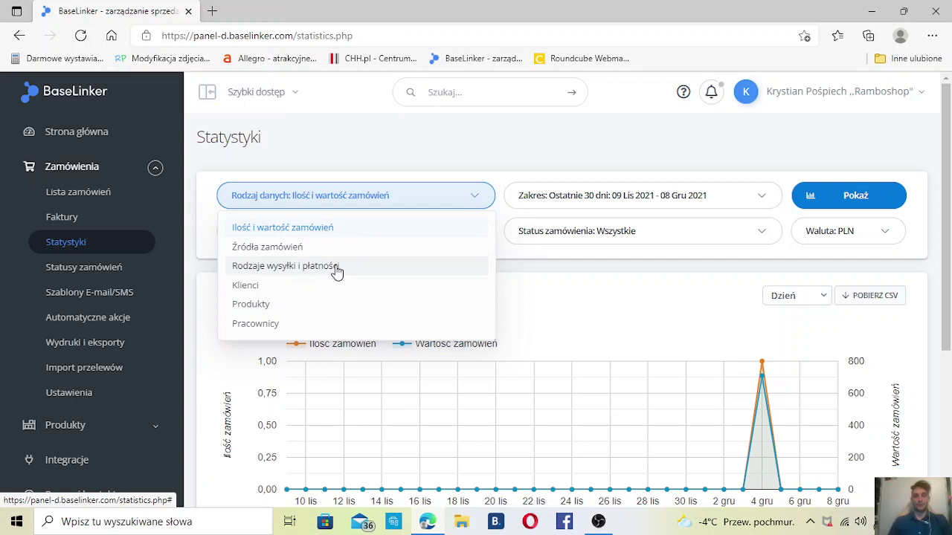
pyautogui.click(251, 177)
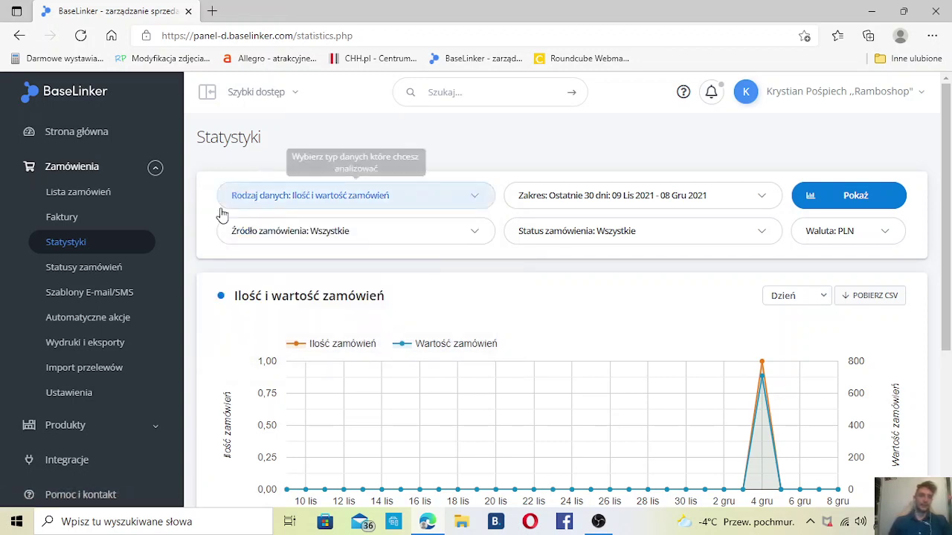
# Step: Look over the E-mail/SMS templates and the list of automatic order actions
pyautogui.click(115, 294)
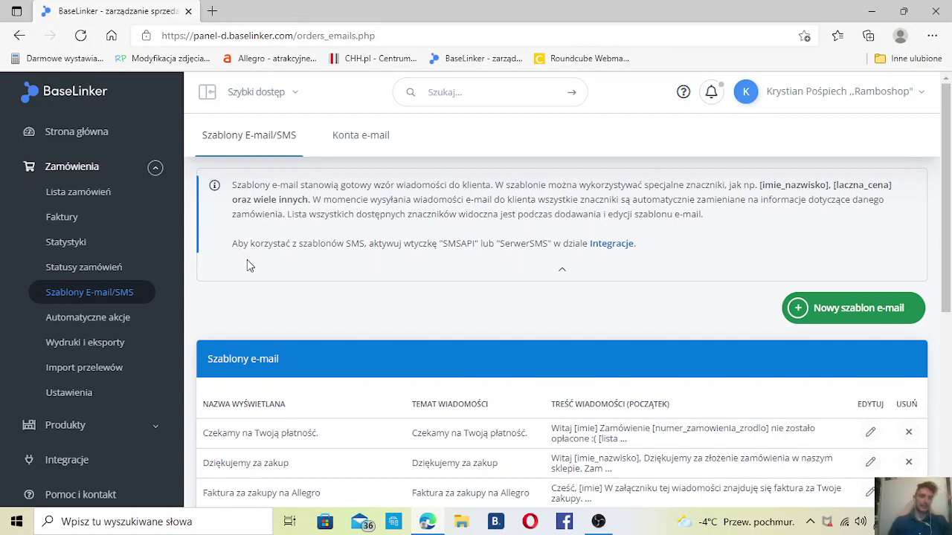
pyautogui.scroll(-1, 249, 265)
pyautogui.click(128, 319)
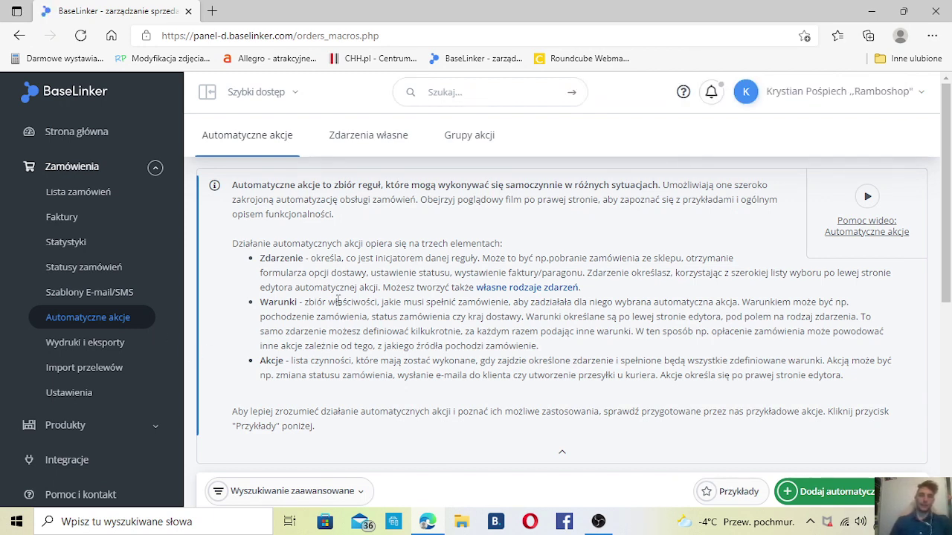
pyautogui.scroll(-2, 360, 290)
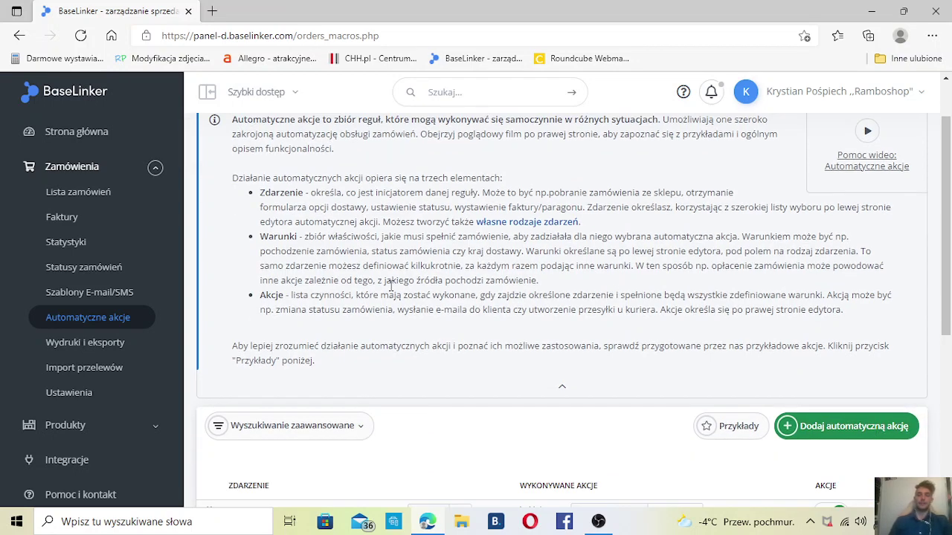
pyautogui.scroll(-1, 406, 277)
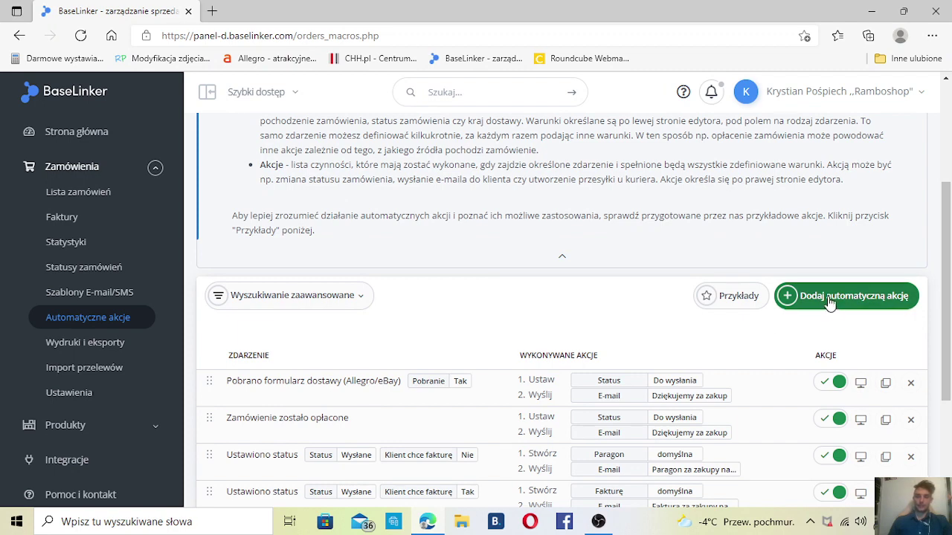
pyautogui.scroll(-2, 669, 206)
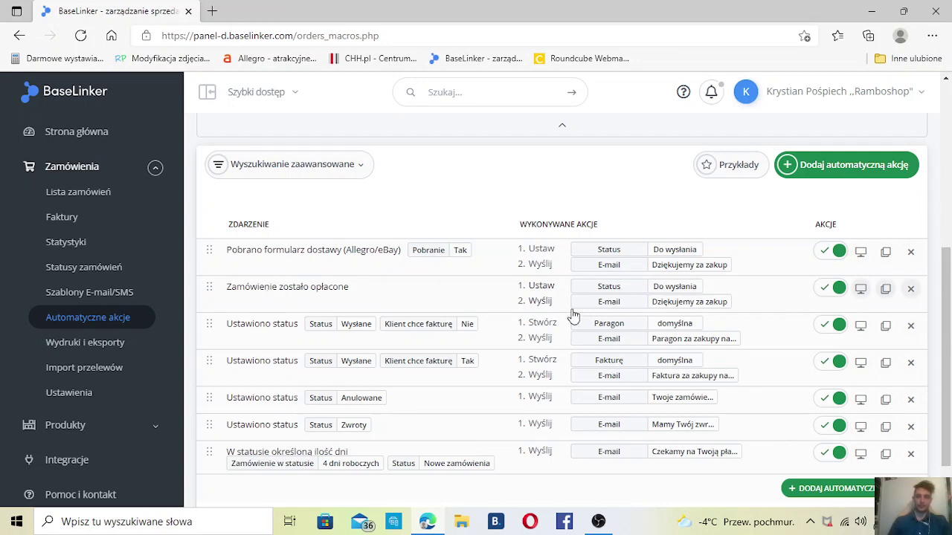
# Step: Preview the automatic actions for paid orders and for orders kept 4 working days in the new-orders status
pyautogui.click(861, 290)
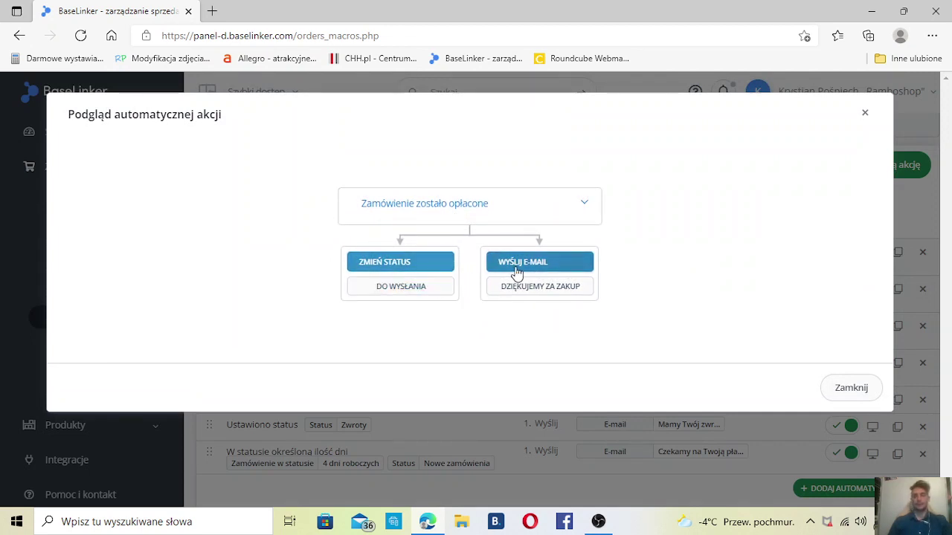
pyautogui.click(853, 388)
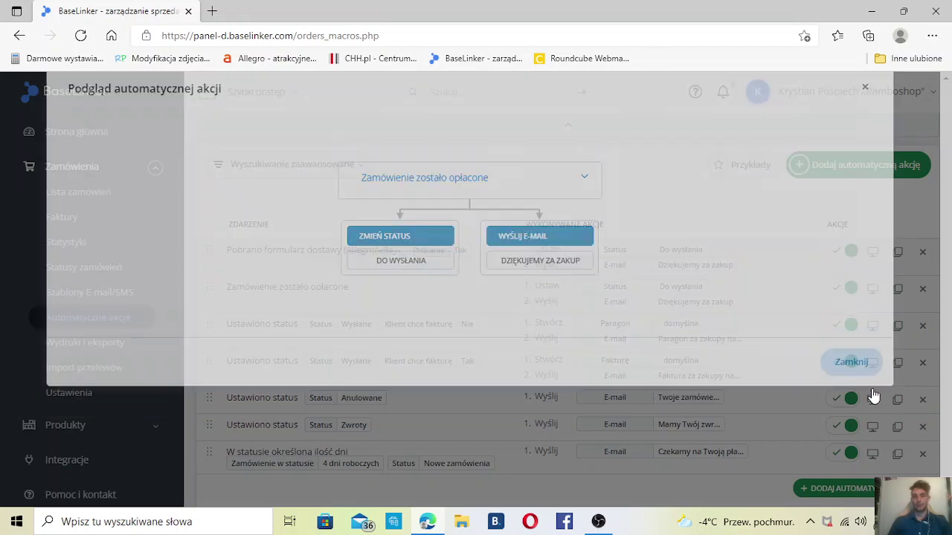
pyautogui.scroll(-1, 587, 298)
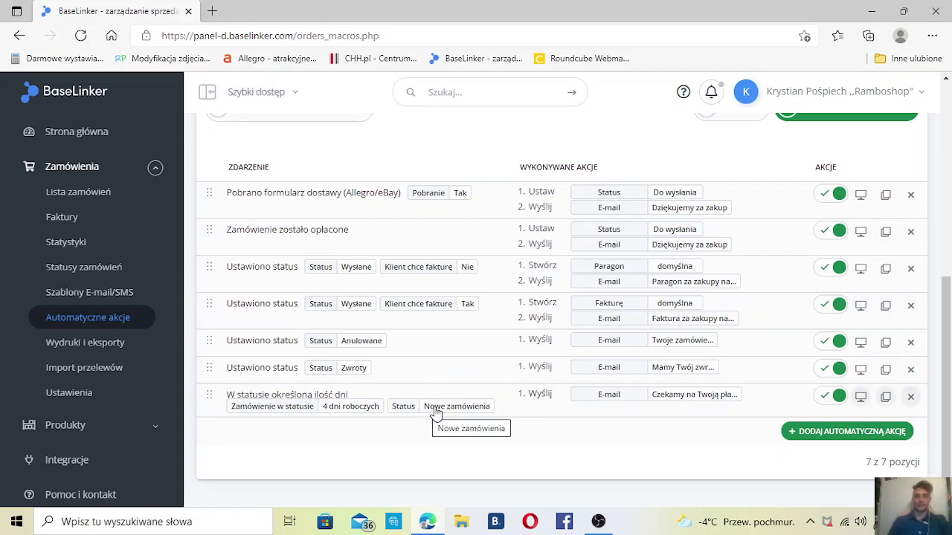
pyautogui.click(860, 396)
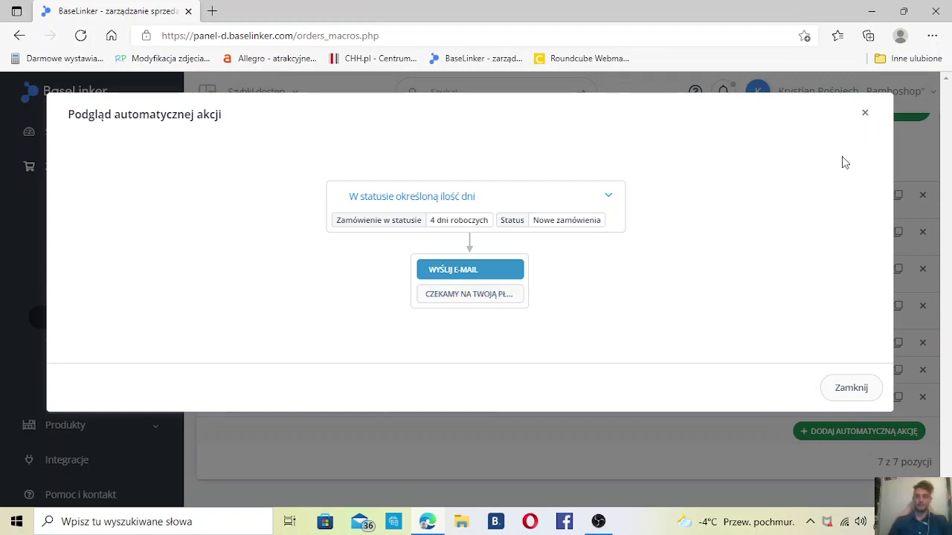
pyautogui.click(865, 114)
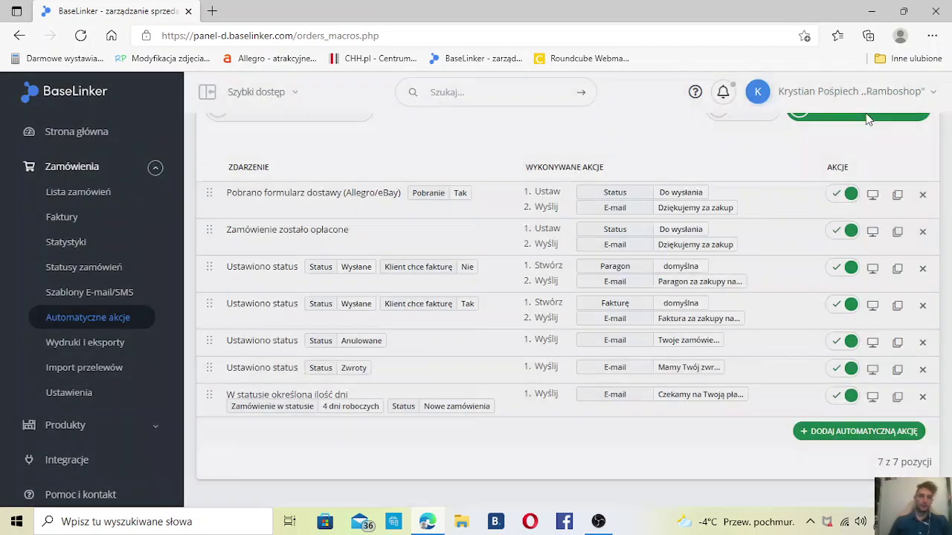
# Step: Open the orders' printouts and exports page and read through its description
pyautogui.click(101, 346)
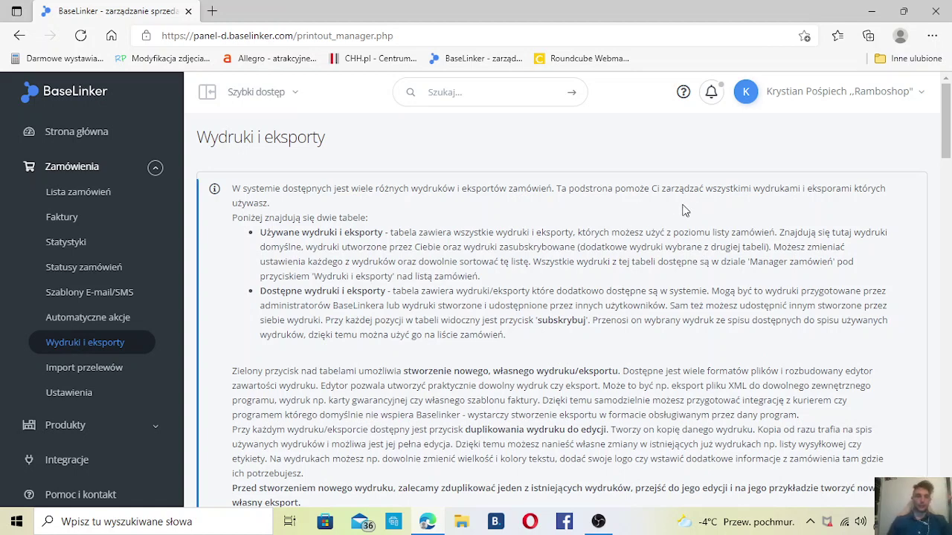
pyautogui.scroll(-1, 193, 334)
pyautogui.scroll(-1, 152, 323)
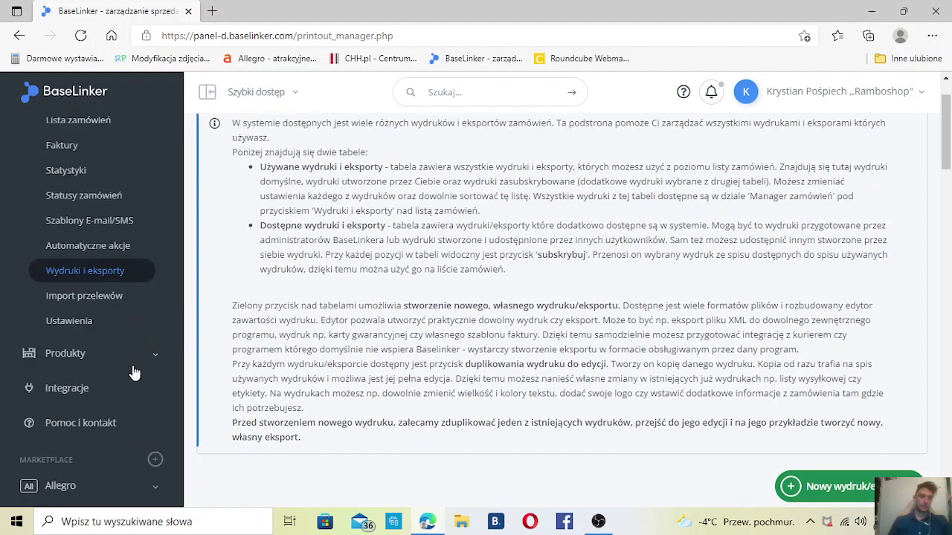
# Step: Open the product list and start adding a new product
pyautogui.click(136, 368)
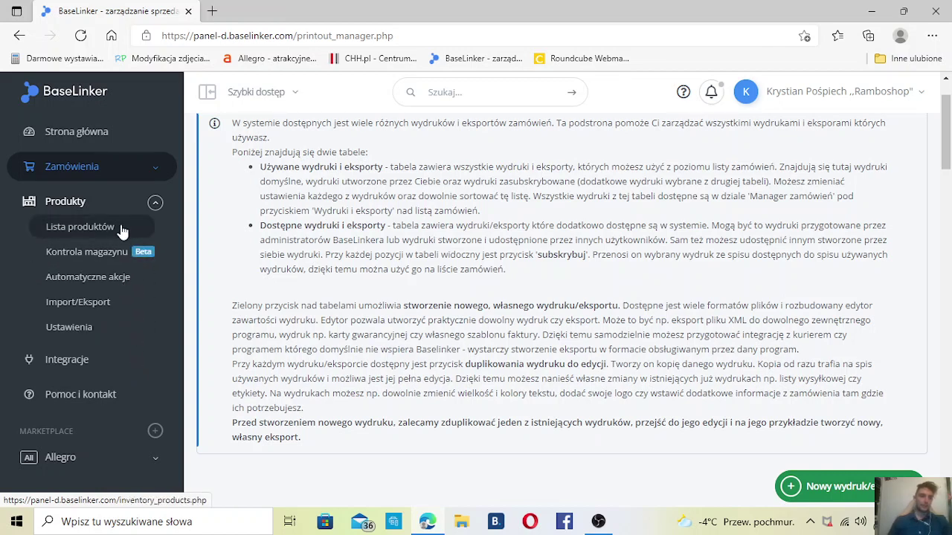
pyautogui.click(121, 230)
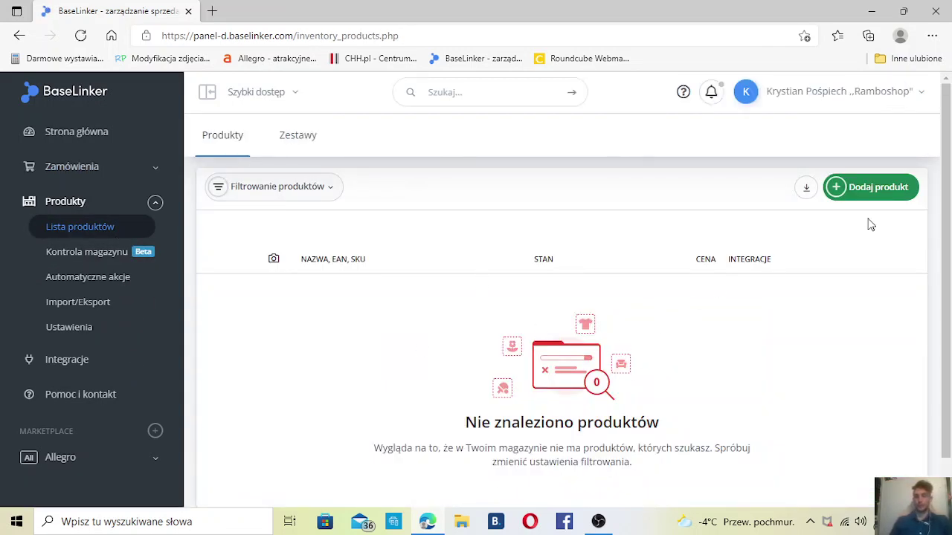
pyautogui.click(876, 193)
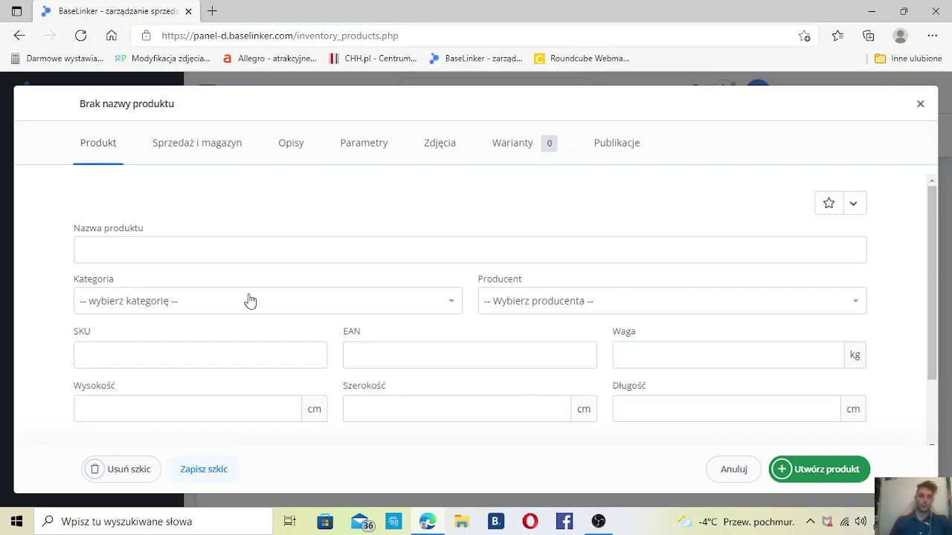
# Step: Look through the new product's basic data fields and open its sales and warehouse settings
pyautogui.scroll(-1, 531, 294)
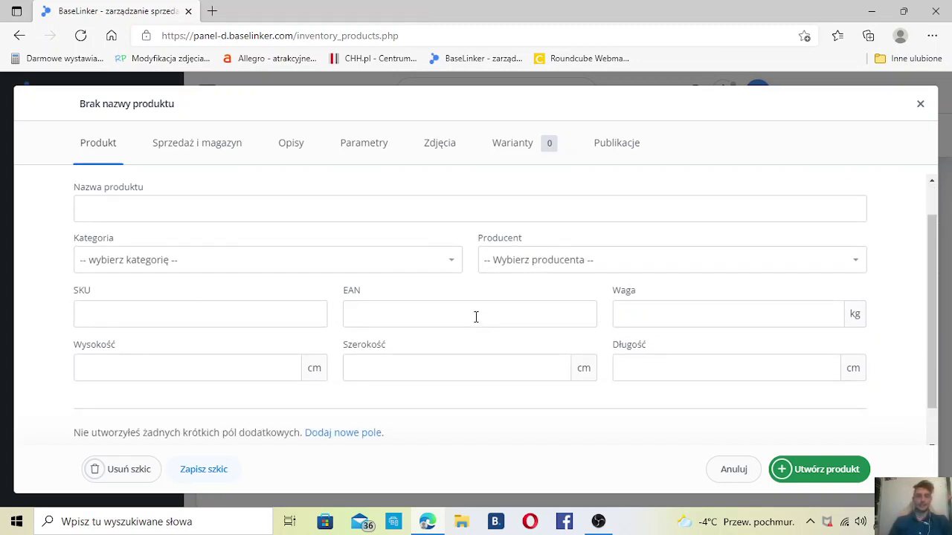
pyautogui.scroll(-1, 476, 317)
pyautogui.scroll(2, 429, 319)
pyautogui.click(228, 159)
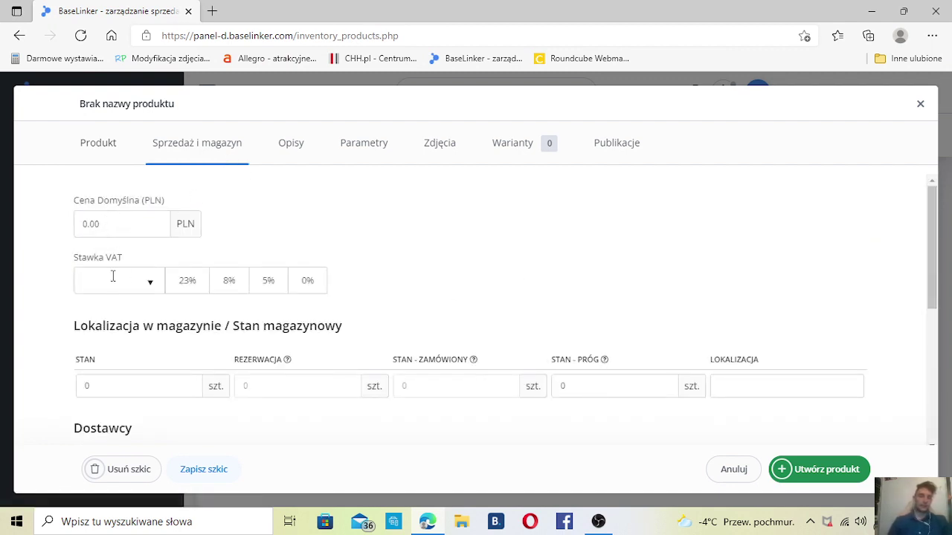
# Step: Review the new product's sales and warehouse, description, parameter, photo and variant settings, and close the form without creating the product
pyautogui.scroll(-1, 140, 327)
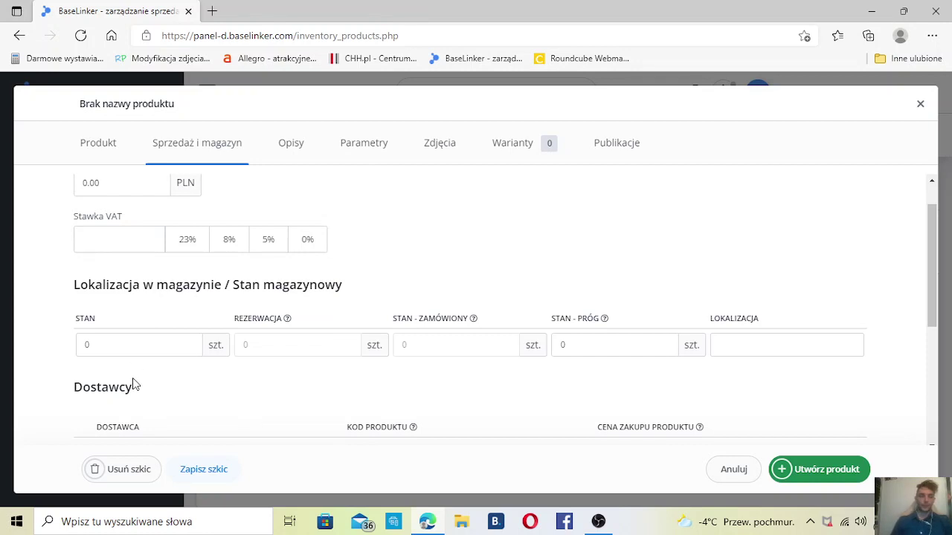
pyautogui.scroll(1, 137, 358)
pyautogui.click(290, 158)
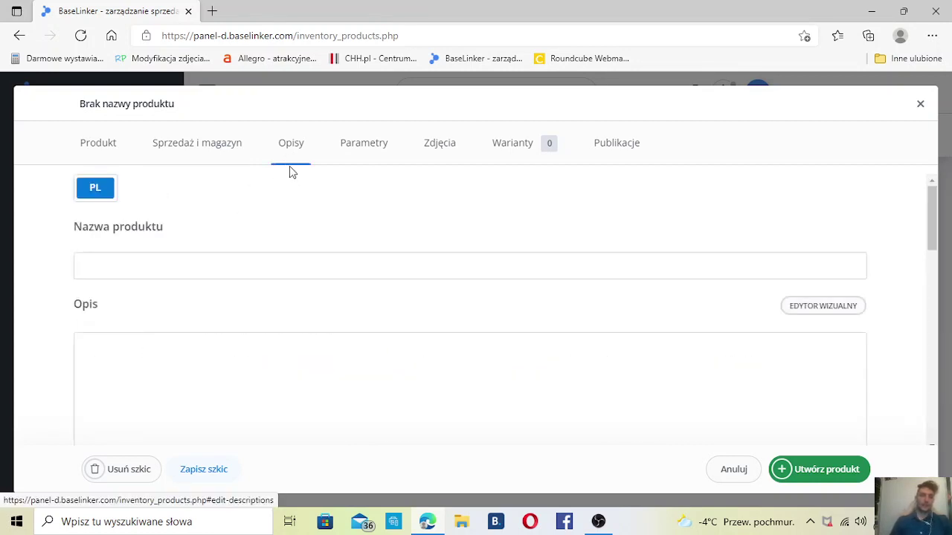
pyautogui.click(347, 153)
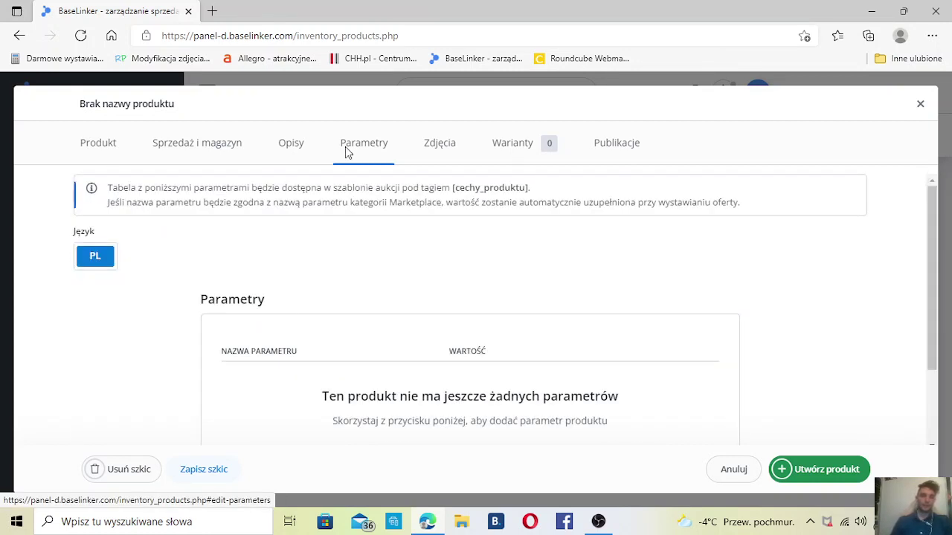
pyautogui.click(430, 153)
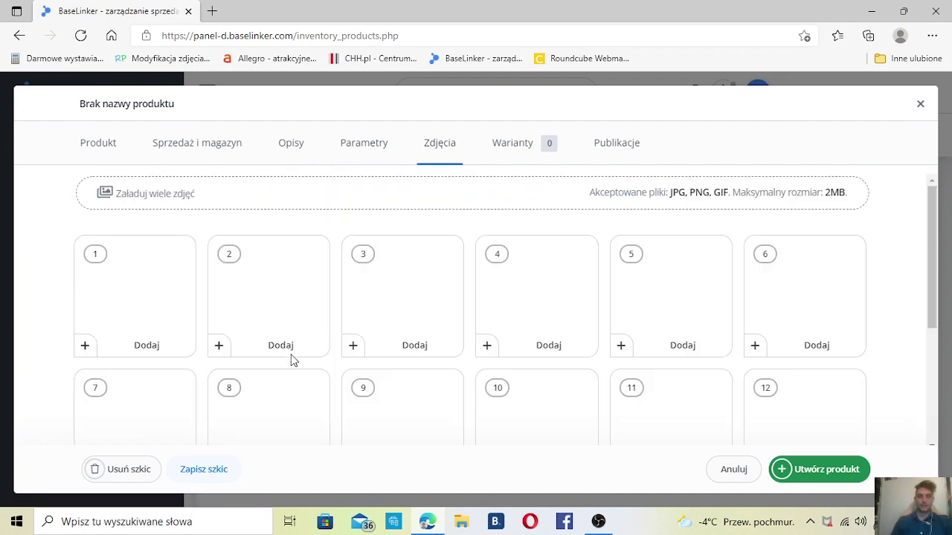
pyautogui.click(515, 151)
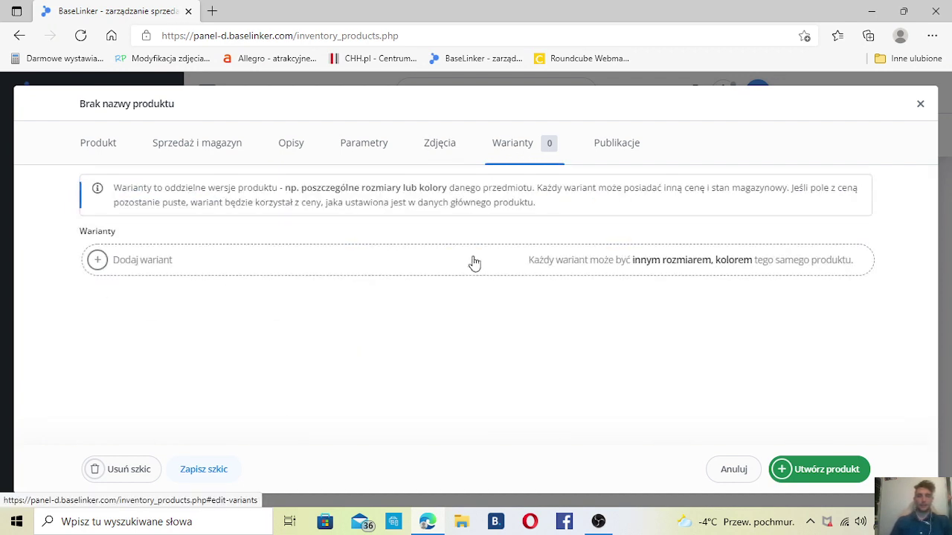
pyautogui.click(142, 269)
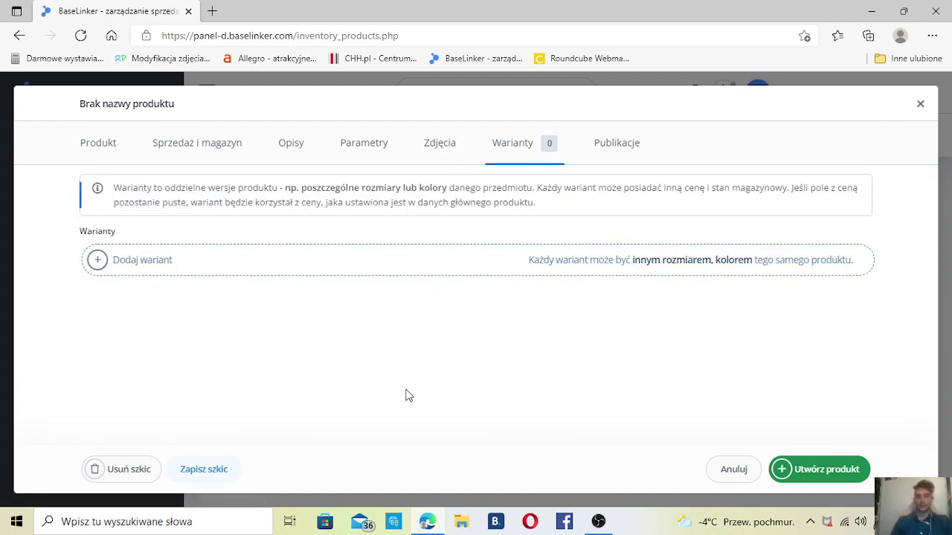
pyautogui.click(919, 104)
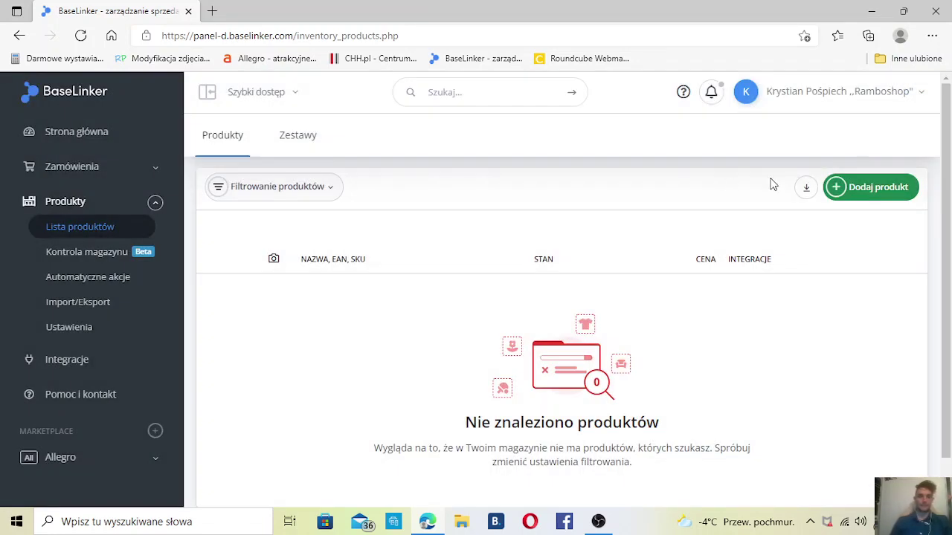
# Step: View the warehouse control page and the product import options for CSV or XML files, shops or wholesalers, marketplace offers and ERP
pyautogui.click(67, 251)
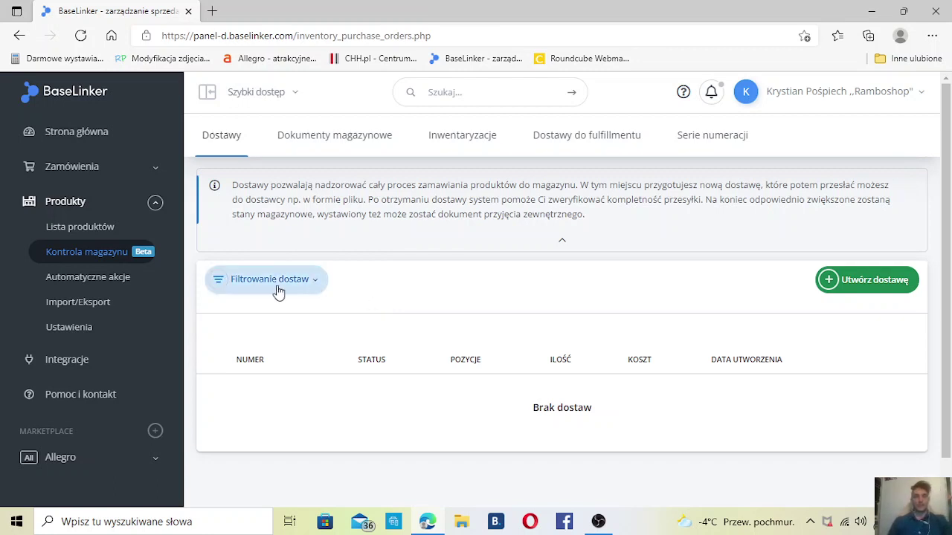
pyautogui.click(125, 303)
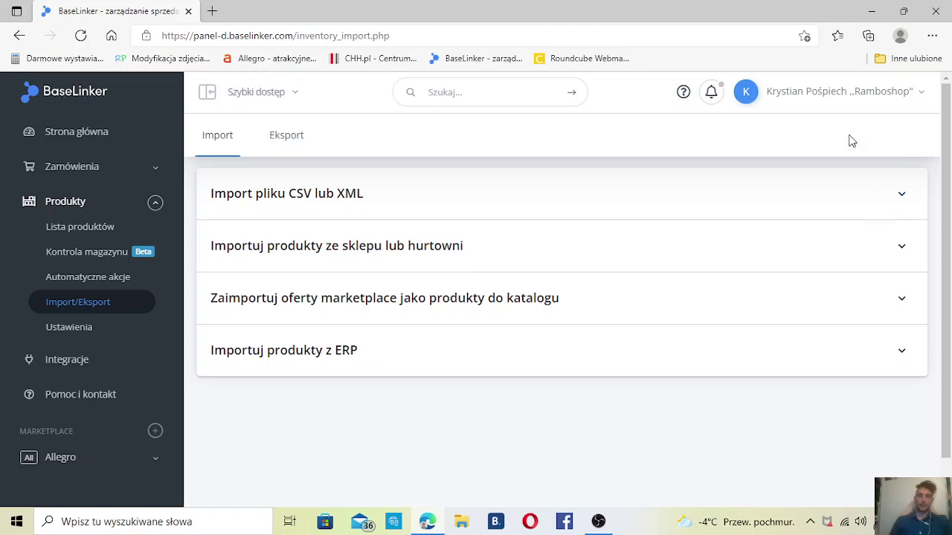
pyautogui.click(902, 199)
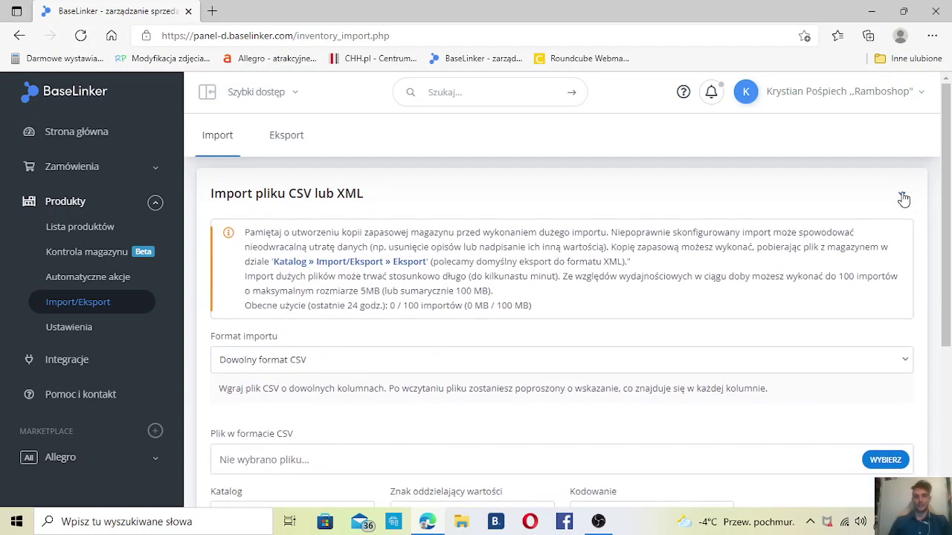
pyautogui.click(901, 199)
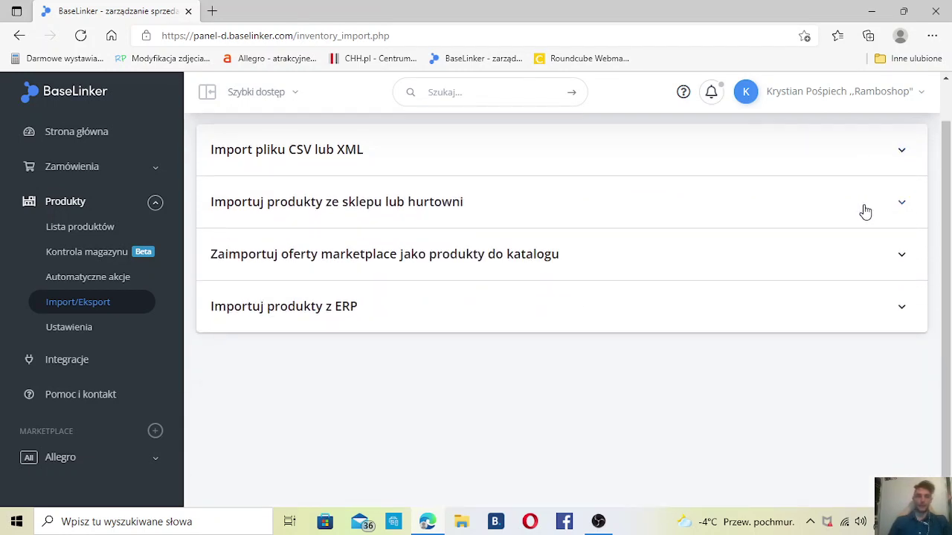
pyautogui.click(895, 202)
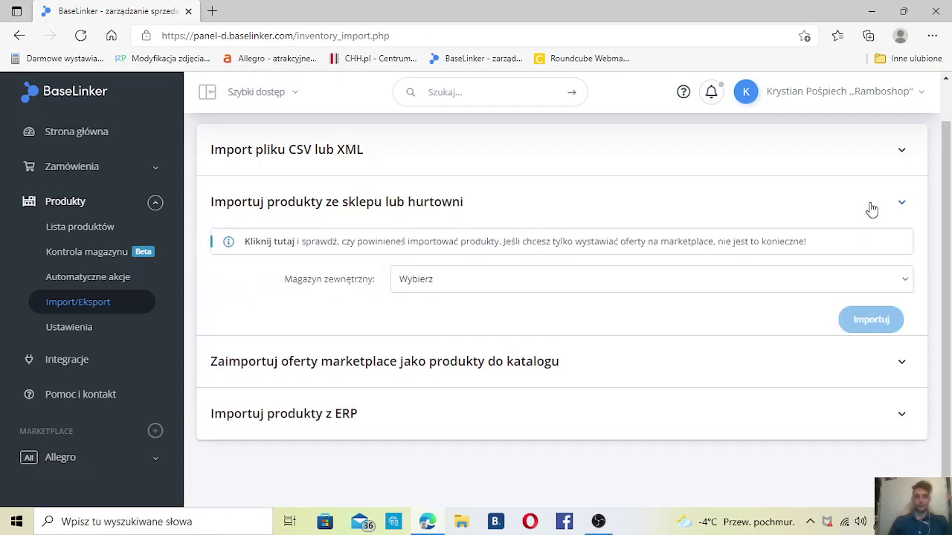
pyautogui.click(899, 366)
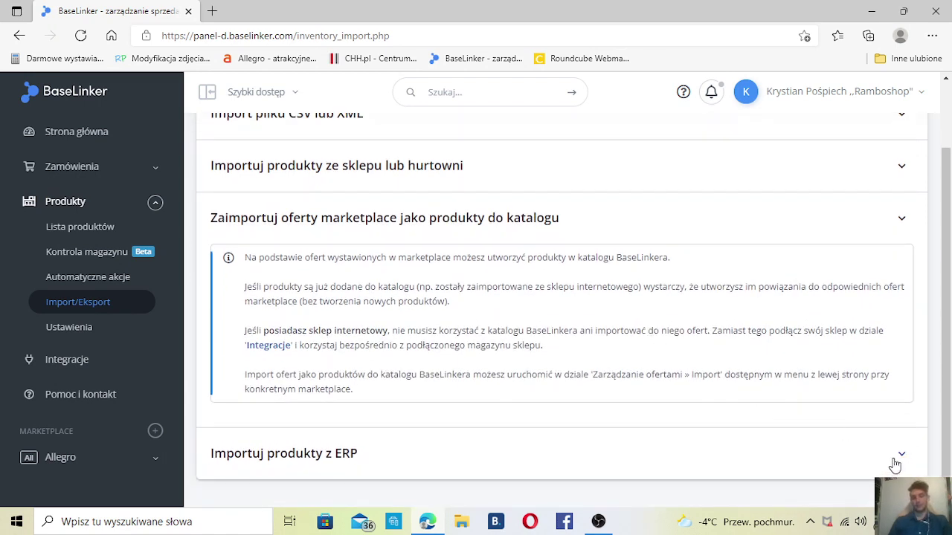
pyautogui.click(895, 464)
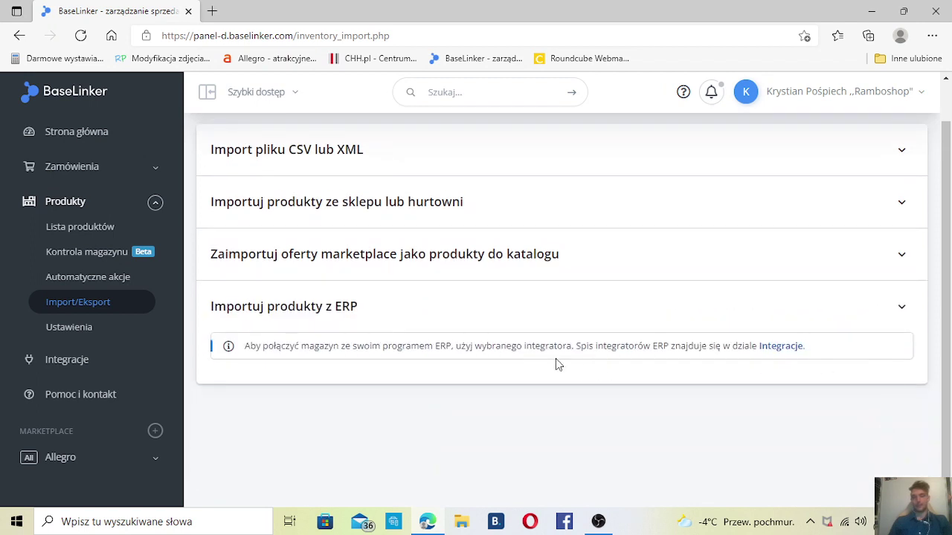
# Step: Start adding a new integration and browse the available marketplaces, shops, wholesalers, couriers, accounting, printing, other and ERP services
pyautogui.click(87, 362)
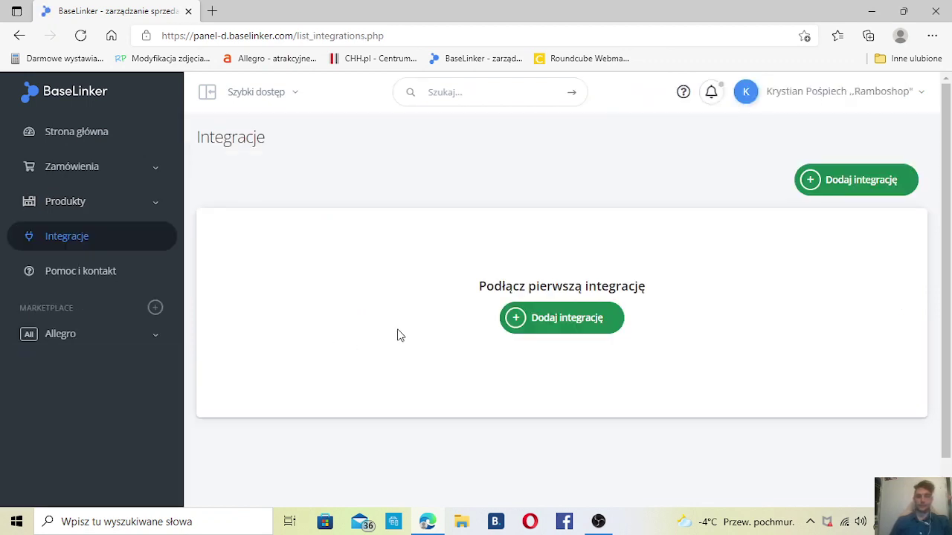
pyautogui.click(564, 318)
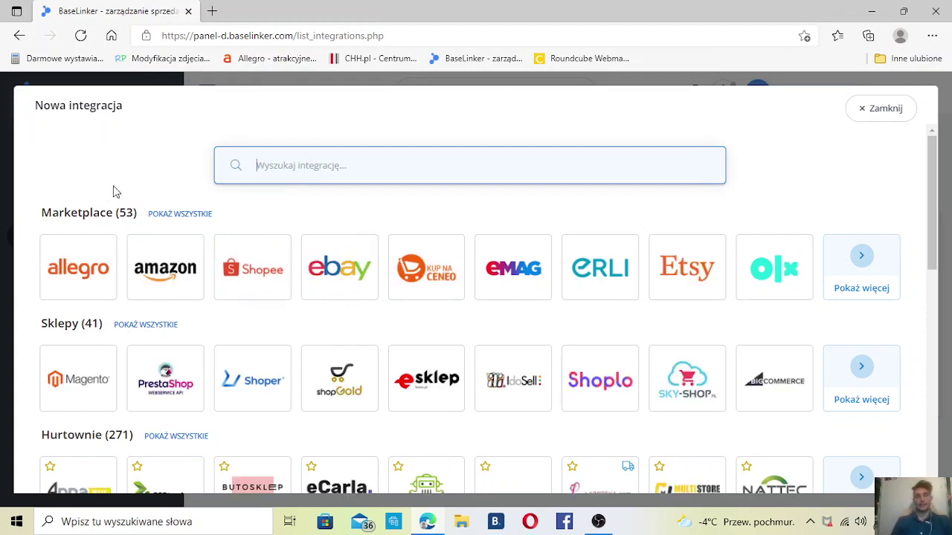
pyautogui.scroll(-1, 106, 163)
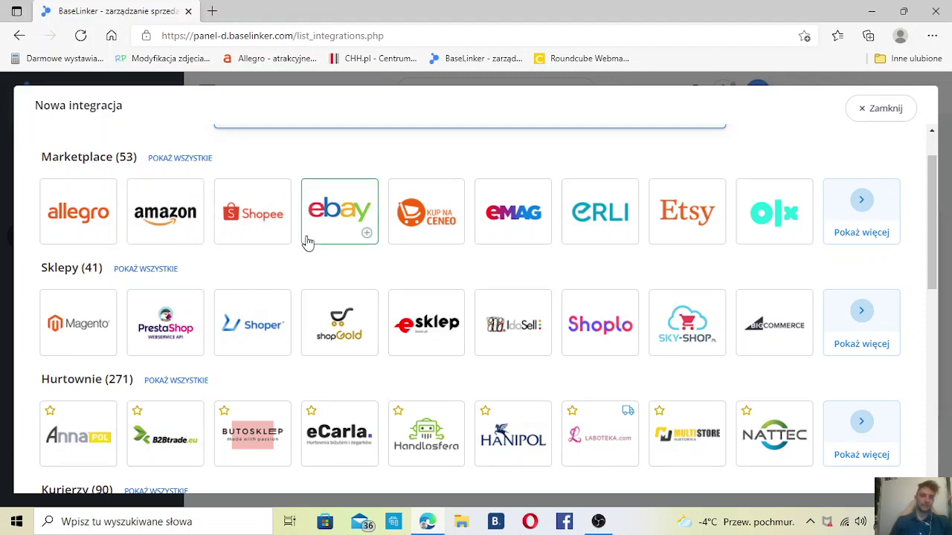
pyautogui.scroll(-1, 297, 240)
pyautogui.scroll(-1, 60, 234)
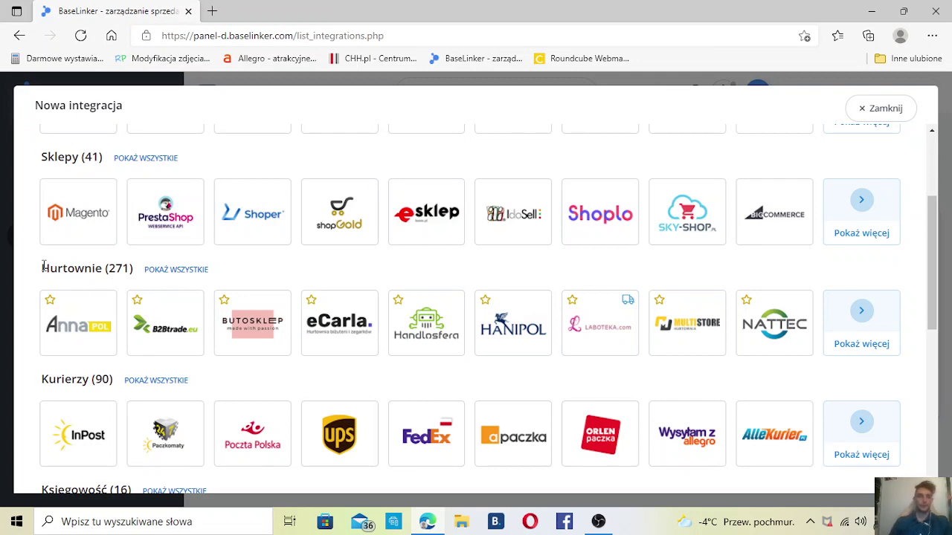
pyautogui.scroll(-2, 43, 267)
pyautogui.scroll(-2, 52, 290)
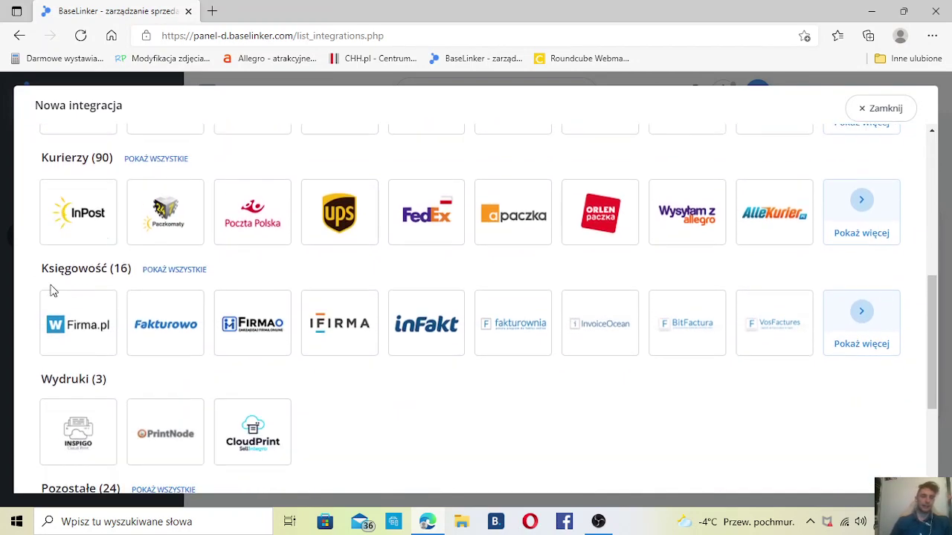
pyautogui.scroll(-2, 54, 286)
pyautogui.scroll(-2, 60, 279)
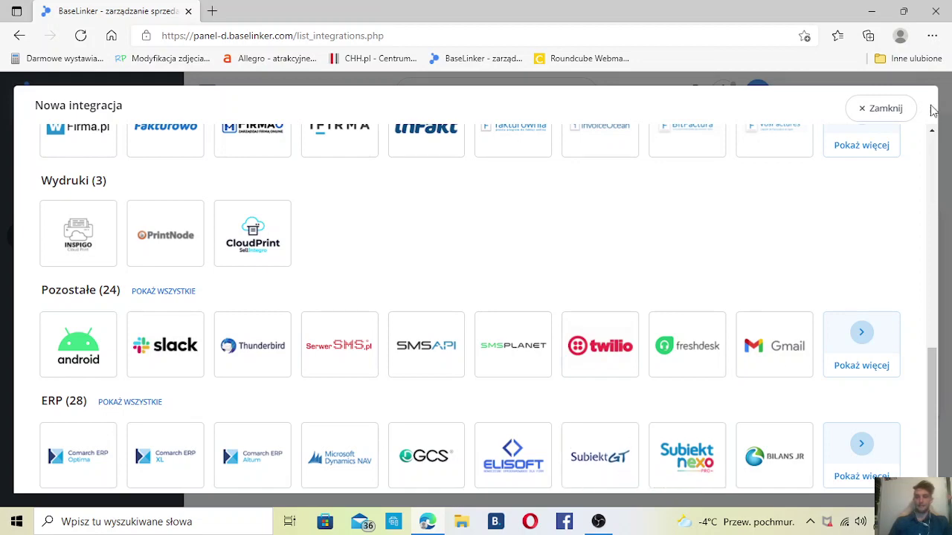
pyautogui.scroll(5, 629, 253)
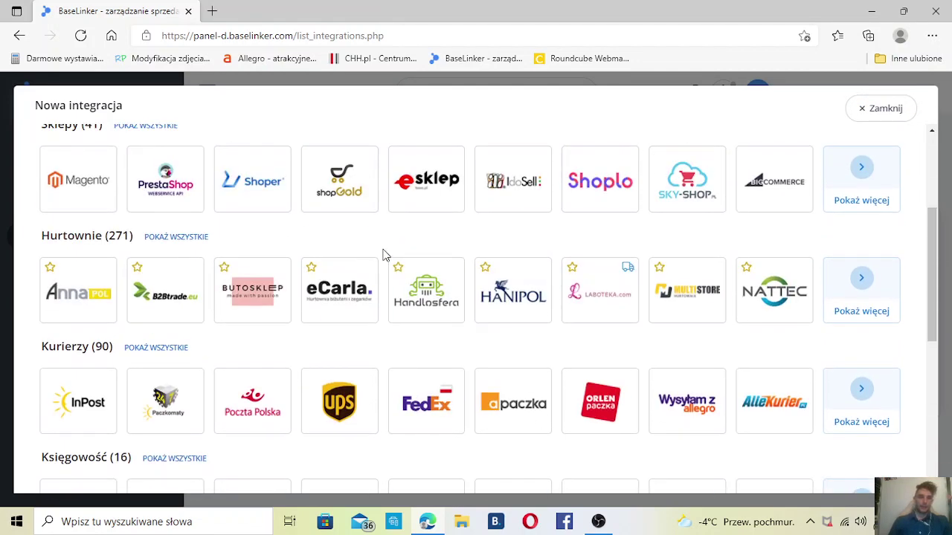
pyautogui.scroll(3, 375, 250)
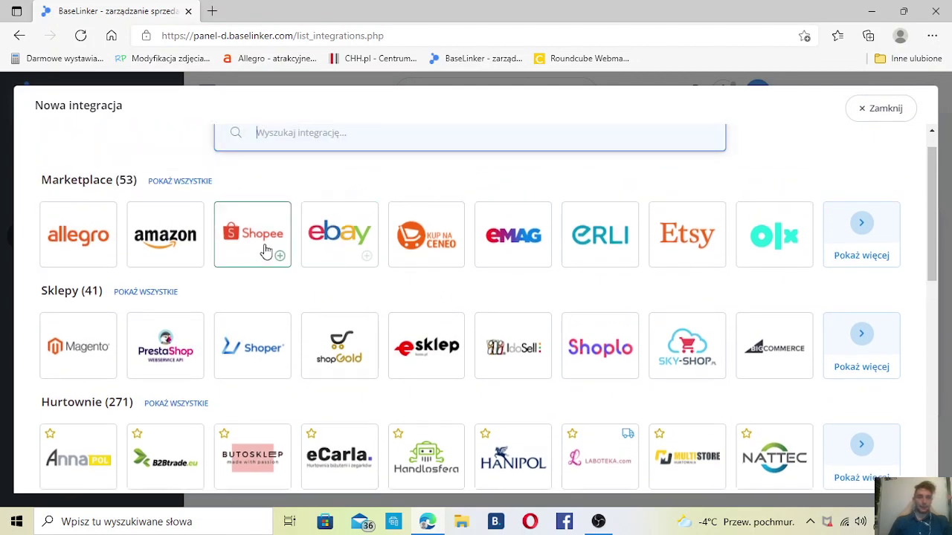
# Step: Connect the existing Shopee seller account as a new integration, setting the account selection page to Polish and confirming the authorization
pyautogui.click(268, 245)
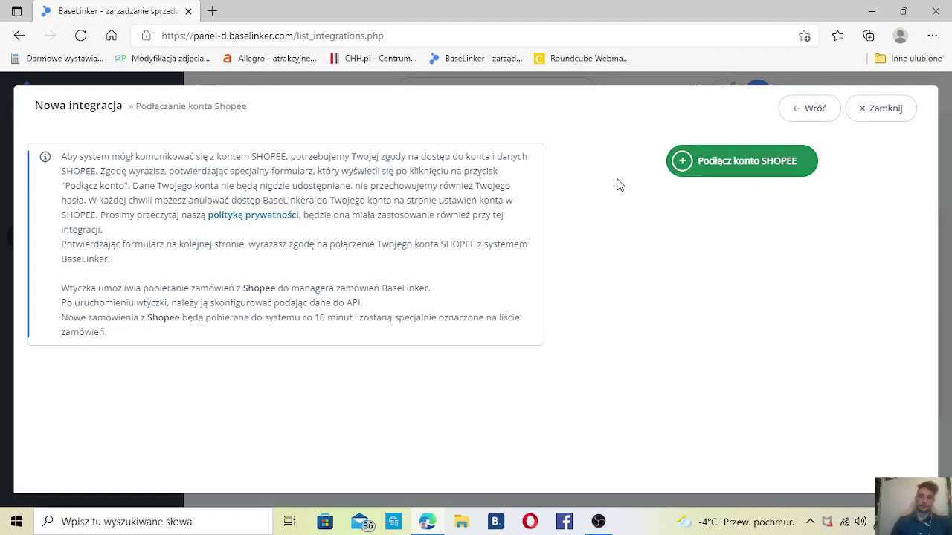
pyautogui.click(697, 168)
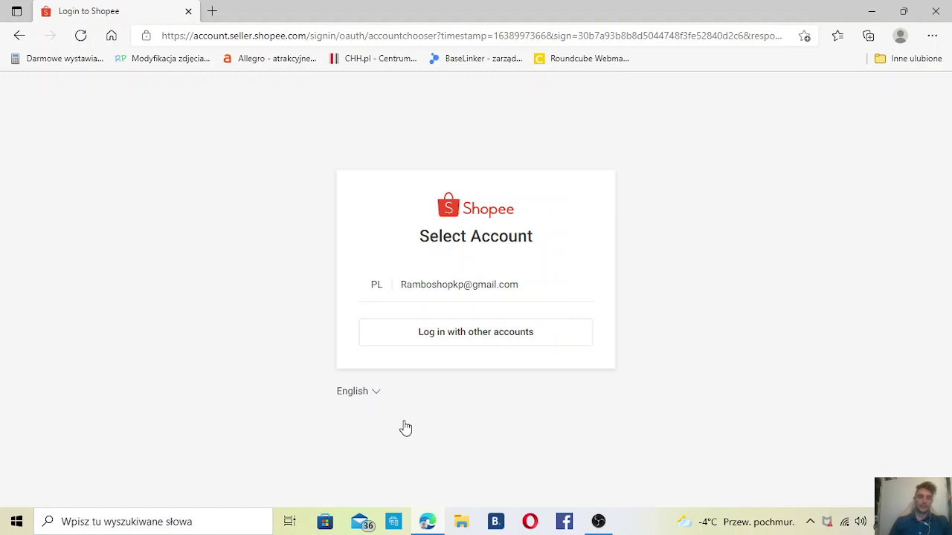
pyautogui.click(374, 397)
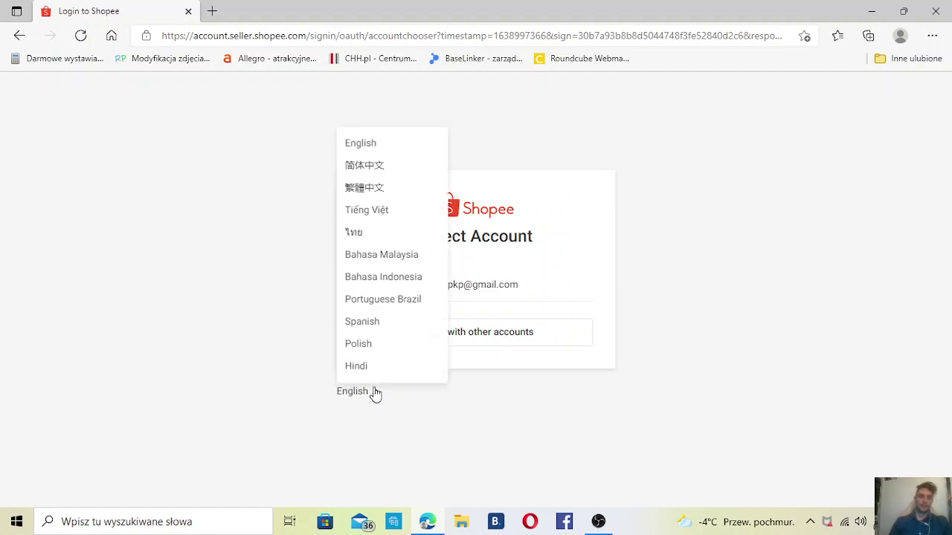
pyautogui.click(374, 350)
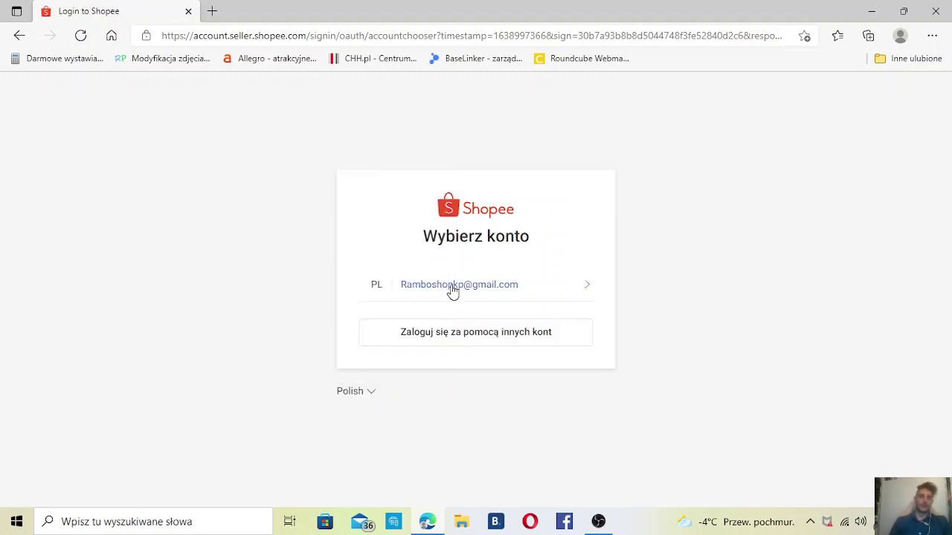
pyautogui.click(453, 291)
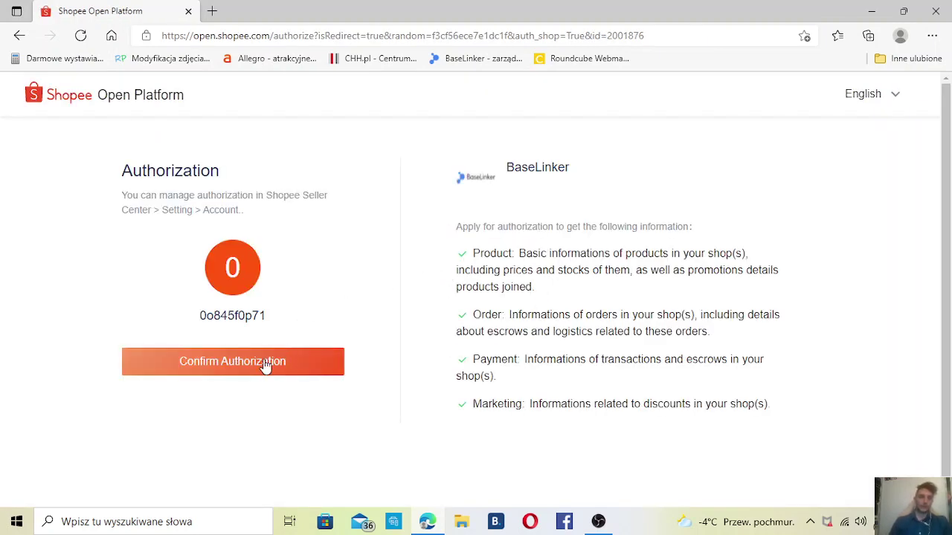
pyautogui.click(265, 365)
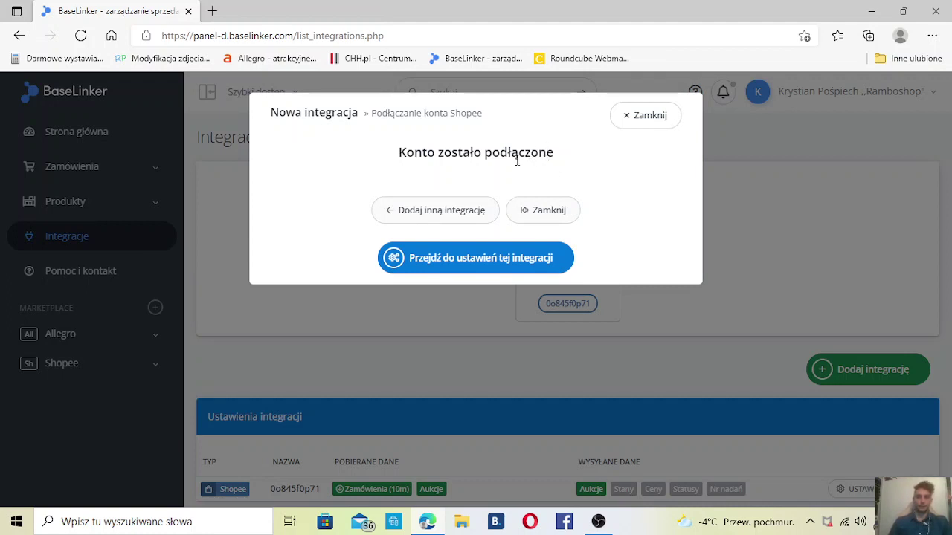
# Step: Add another integration by connecting the Allegro account, continuing as the user already signed in there
pyautogui.click(451, 214)
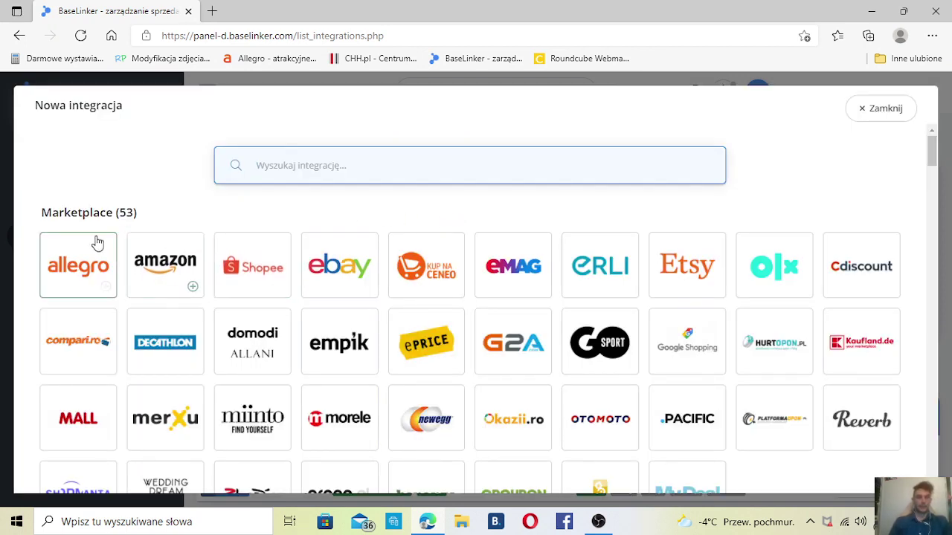
pyautogui.click(94, 266)
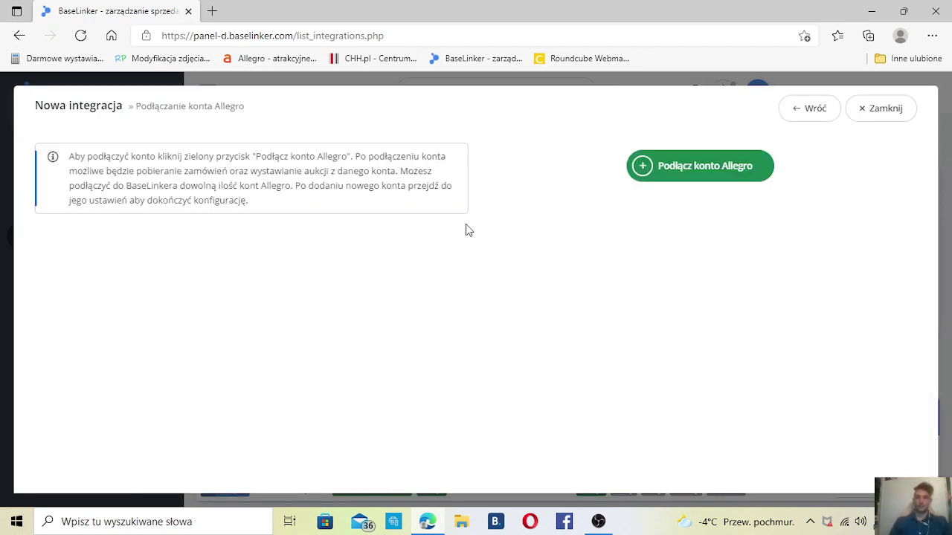
pyautogui.click(688, 178)
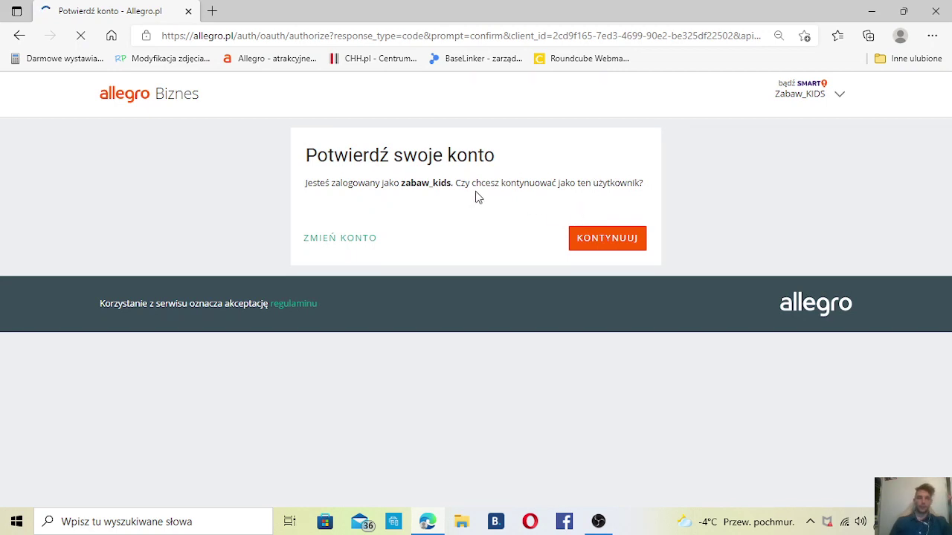
pyautogui.click(599, 253)
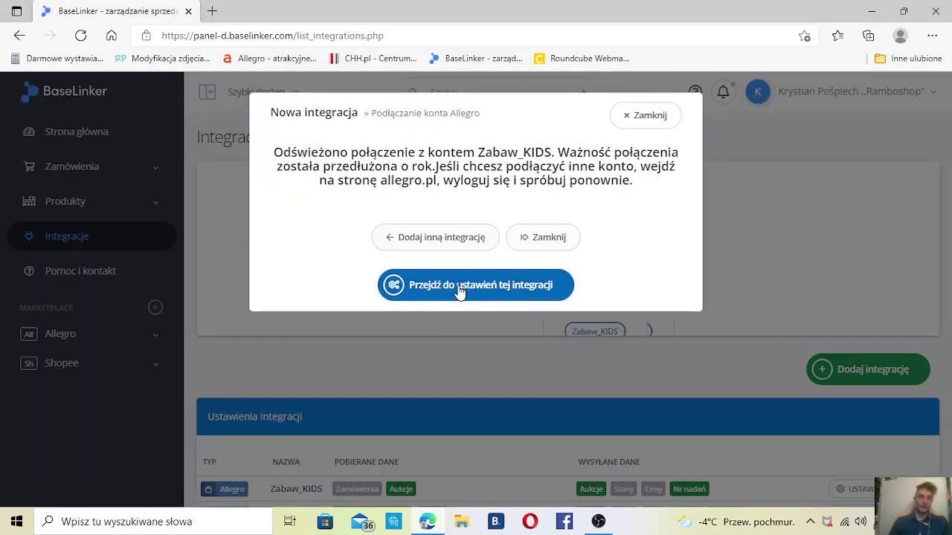
# Step: Open the connected Allegro account's integration settings and look over its order download and auction options
pyautogui.click(458, 291)
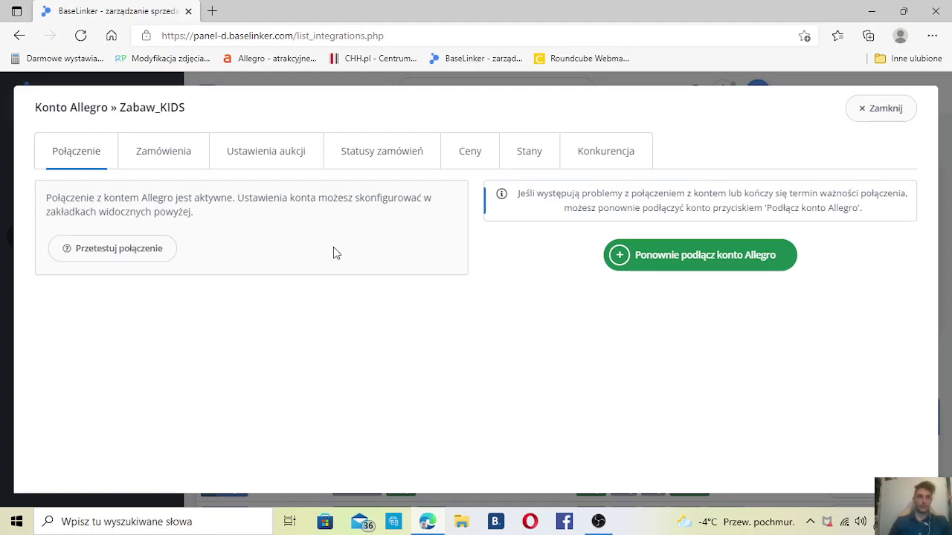
pyautogui.click(185, 165)
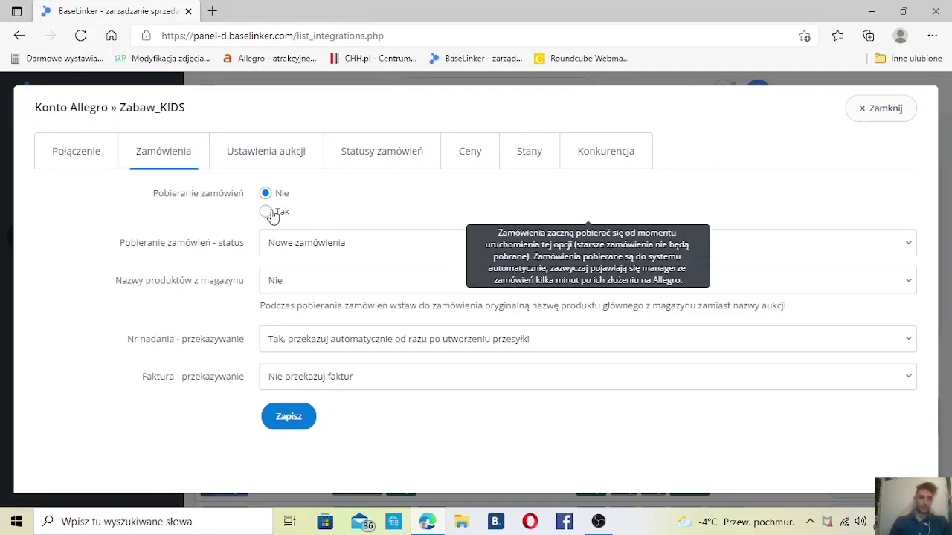
pyautogui.click(274, 163)
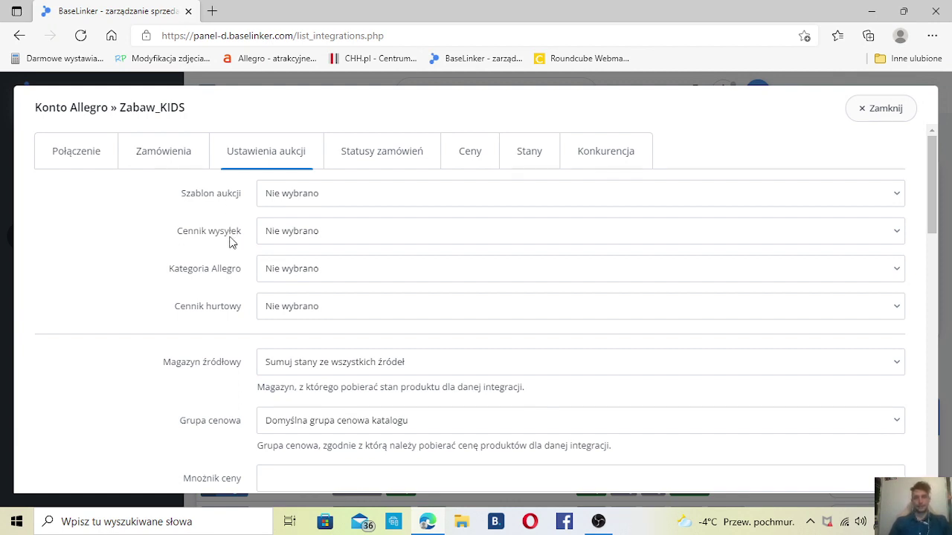
# Step: Examine the Allegro auction settings, including source warehouse, price group, price multiplier and surcharge, start date, dispatch time, payment, promotion options and location
pyautogui.scroll(-1, 230, 243)
pyautogui.scroll(-1, 216, 245)
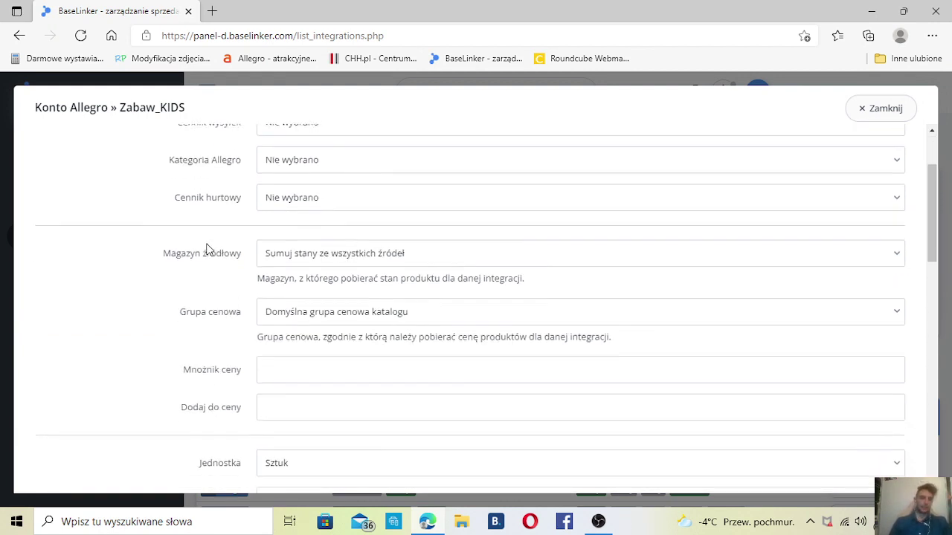
pyautogui.scroll(-2, 212, 230)
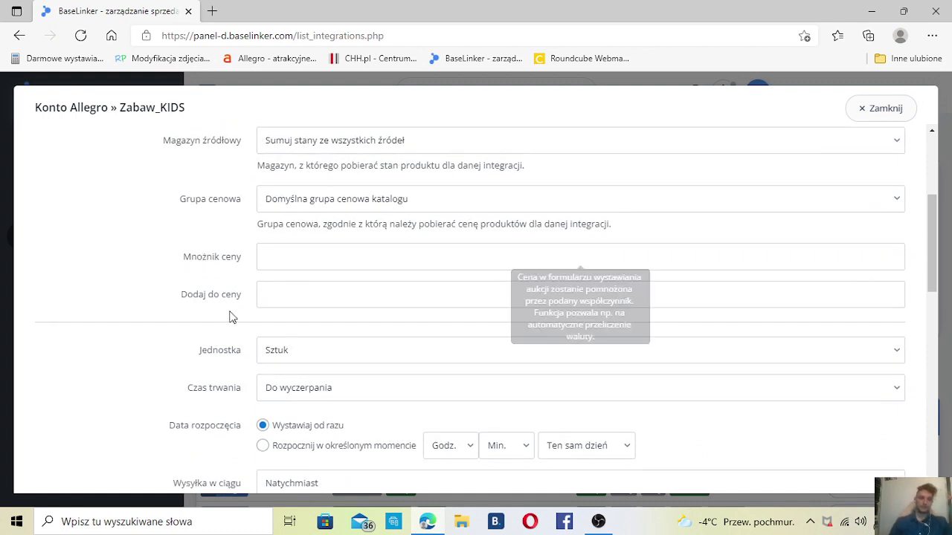
pyautogui.moveTo(291, 294)
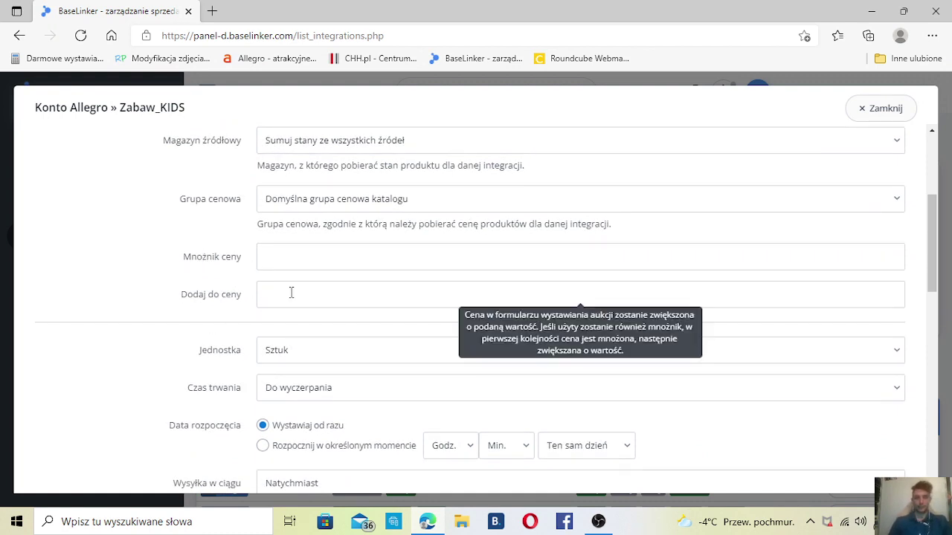
pyautogui.scroll(-2, 206, 323)
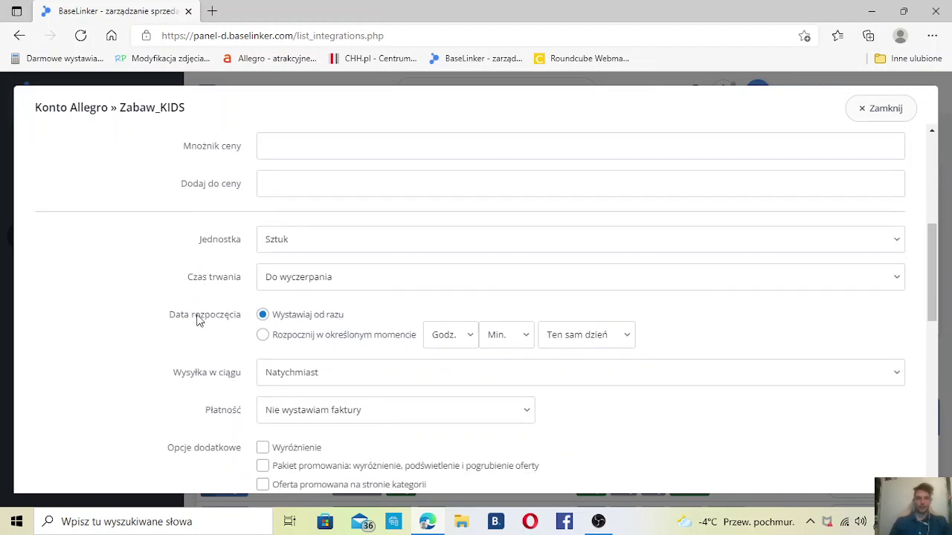
pyautogui.scroll(-1, 212, 287)
pyautogui.scroll(-1, 211, 281)
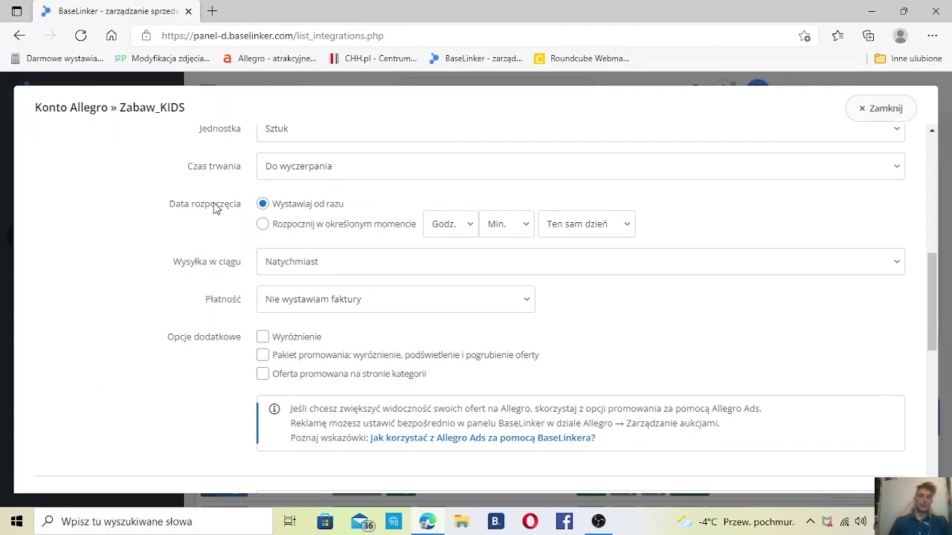
pyautogui.moveTo(286, 197)
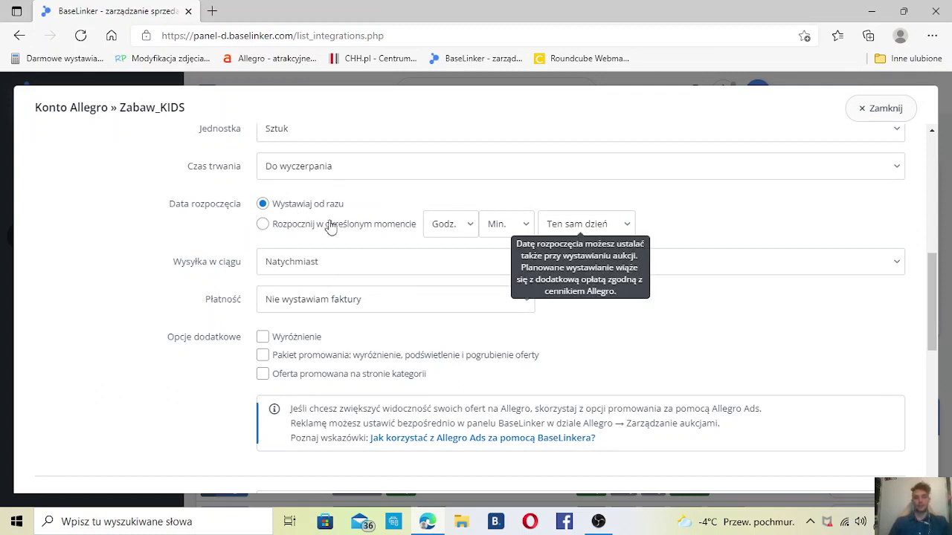
pyautogui.scroll(-1, 394, 223)
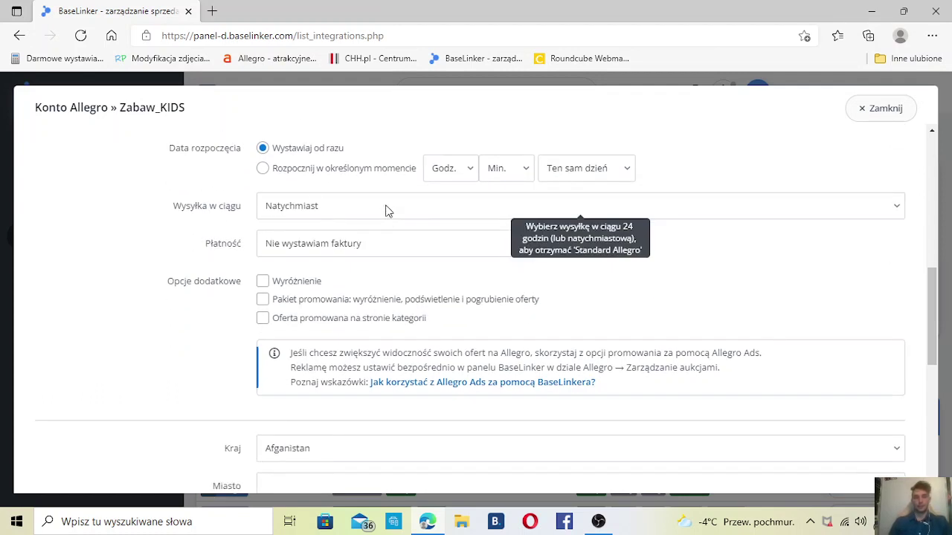
pyautogui.scroll(-2, 384, 268)
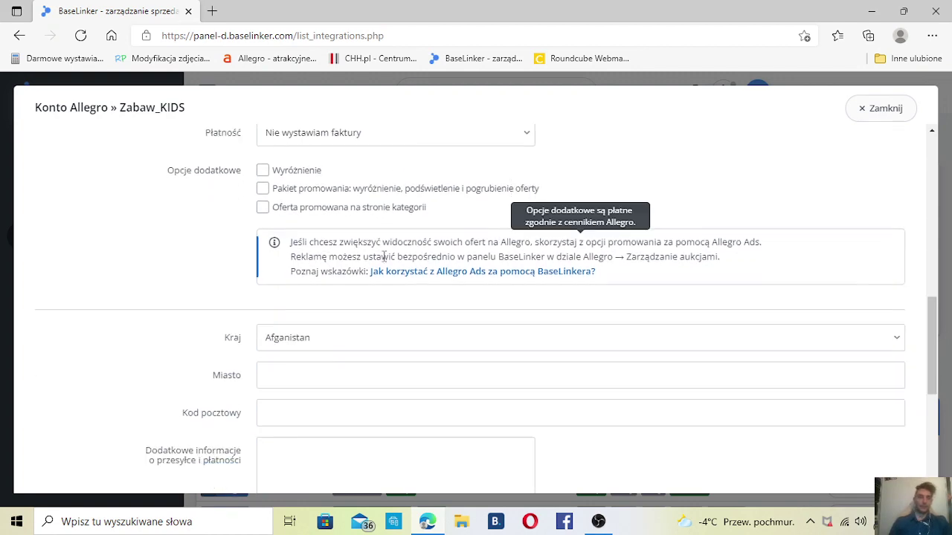
pyautogui.scroll(8, 316, 243)
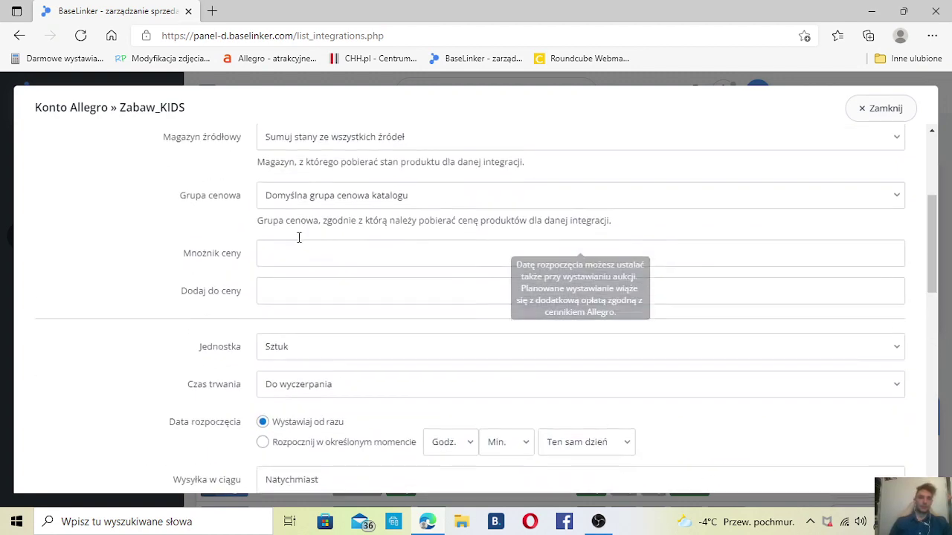
# Step: Review the Allegro account's order status, price, stock and competition synchronization settings, and close the account settings
pyautogui.click(393, 169)
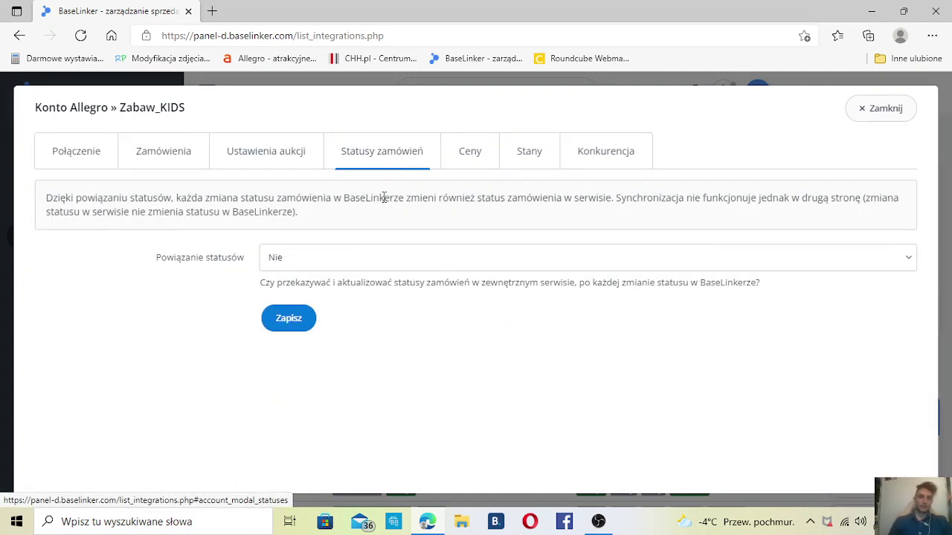
pyautogui.click(467, 164)
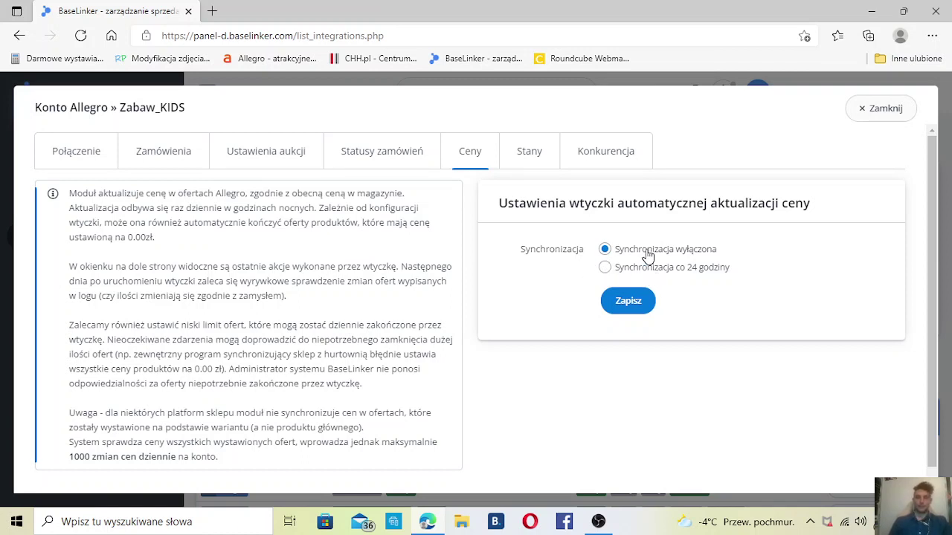
pyautogui.click(531, 156)
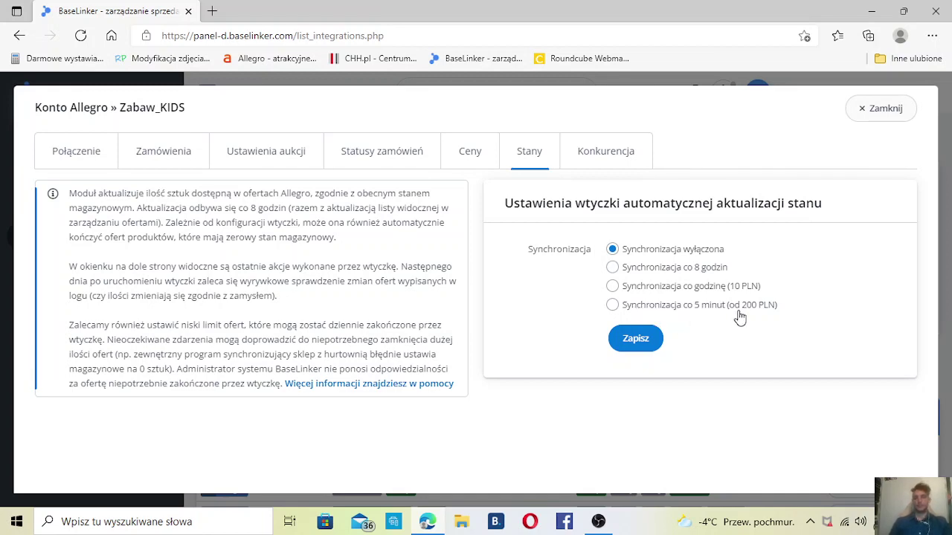
pyautogui.click(608, 162)
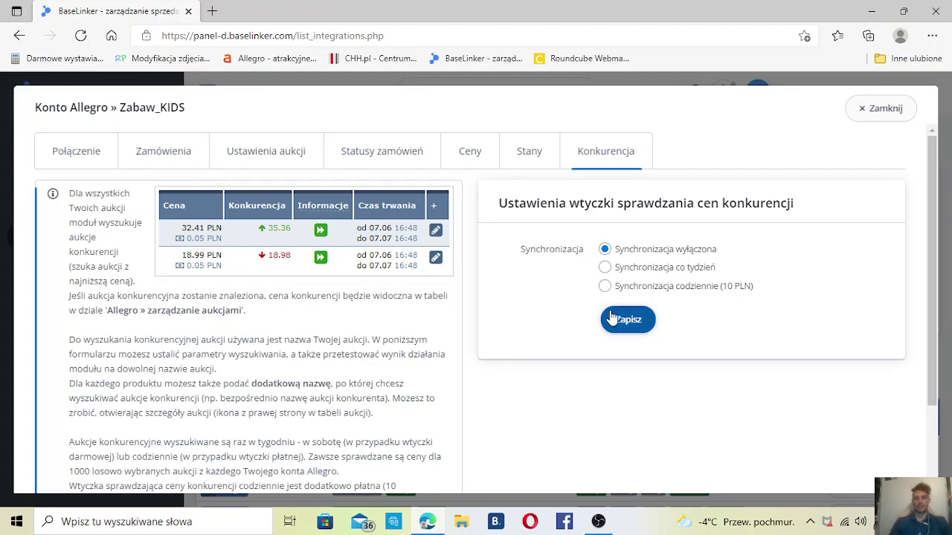
pyautogui.click(894, 110)
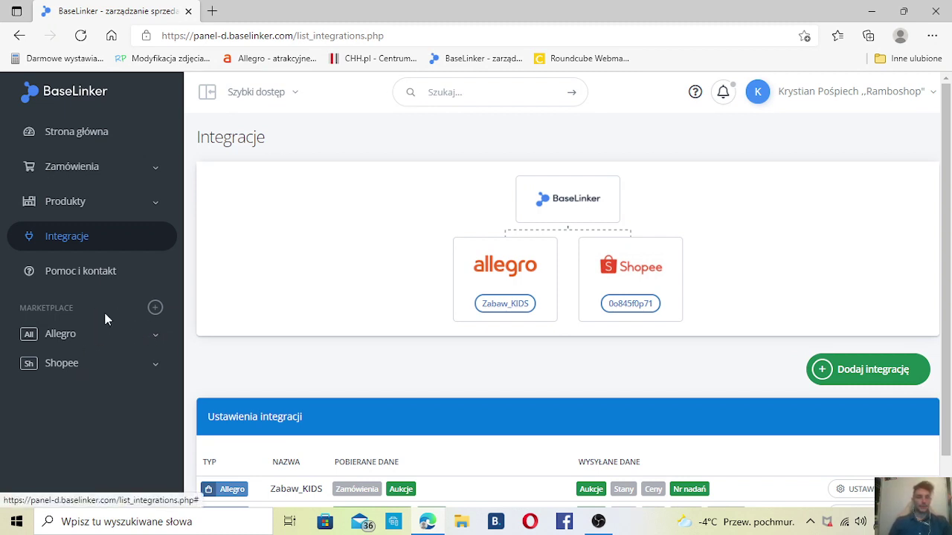
# Step: Open the Allegro listing page (Wystawianie) and look over its warehouse and category selection
pyautogui.click(154, 334)
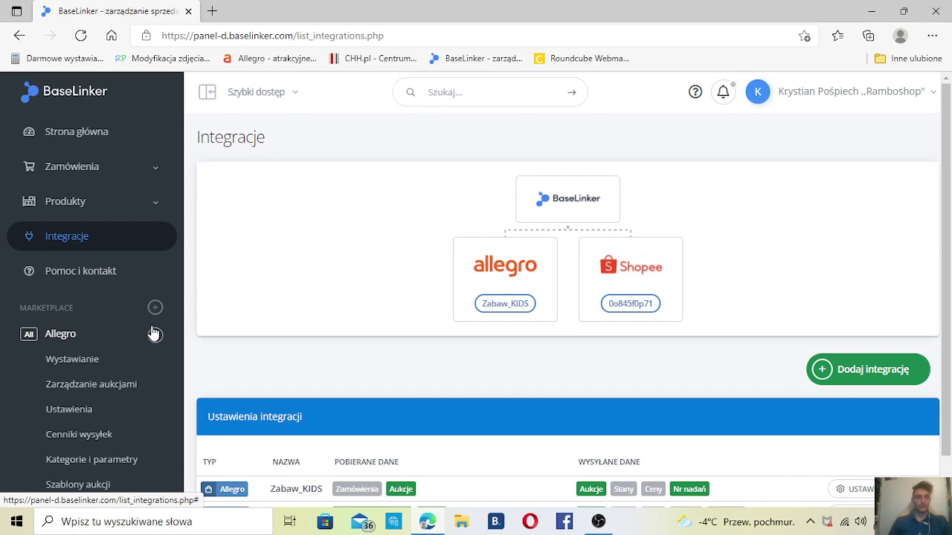
pyautogui.scroll(-1, 134, 313)
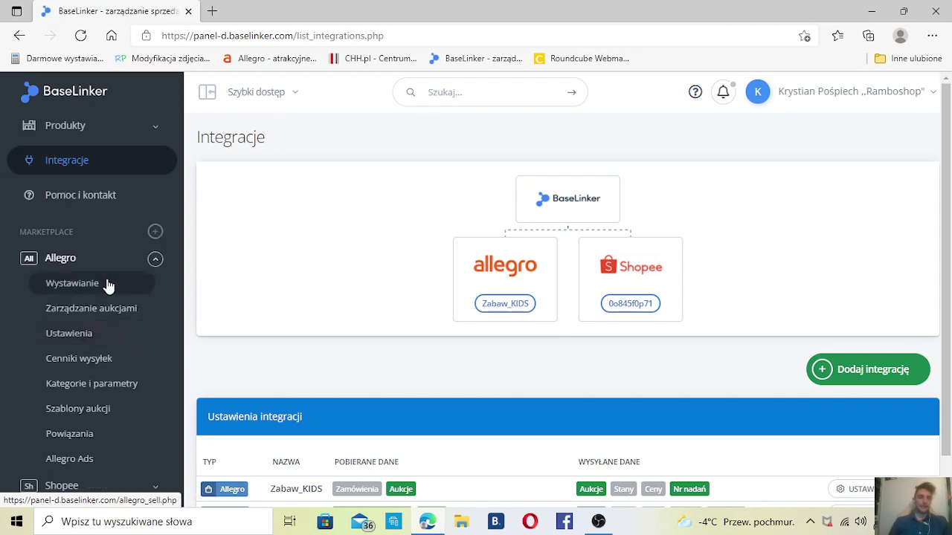
pyautogui.click(108, 286)
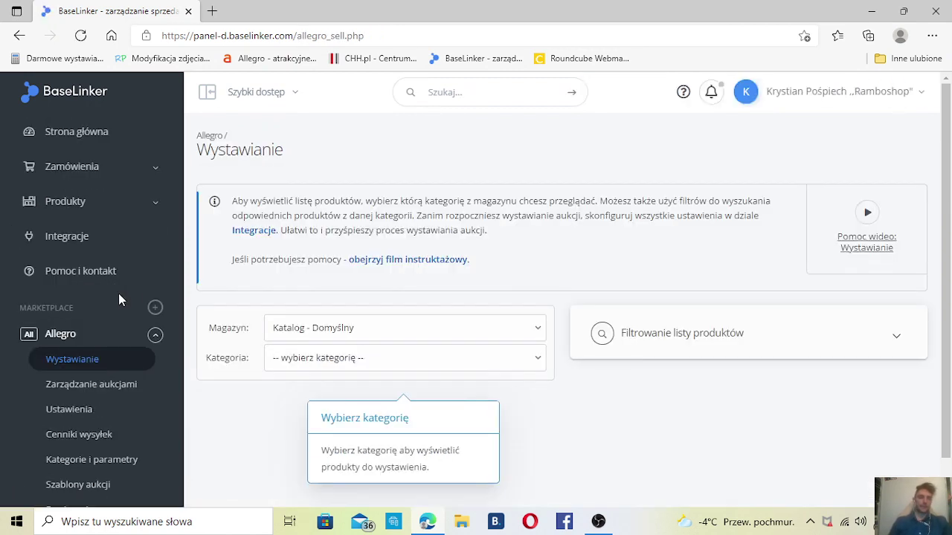
pyautogui.scroll(-1, 287, 378)
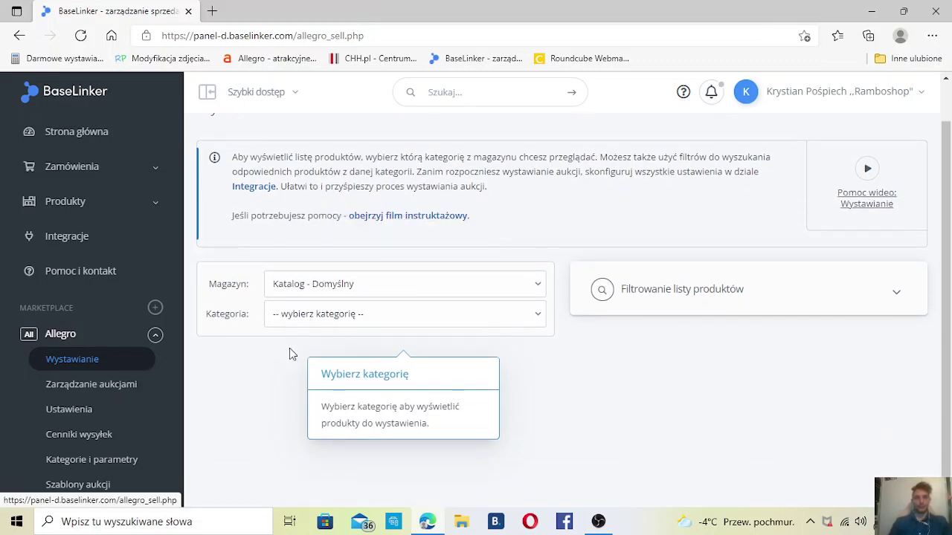
# Step: Open the Allegro auction management page and view the bulk operations available for auctions
pyautogui.click(127, 385)
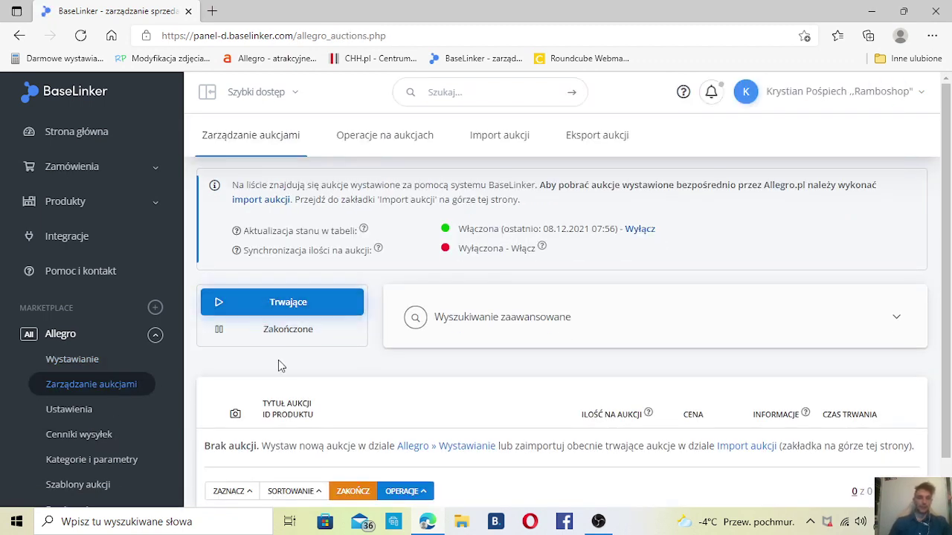
pyautogui.scroll(-1, 280, 361)
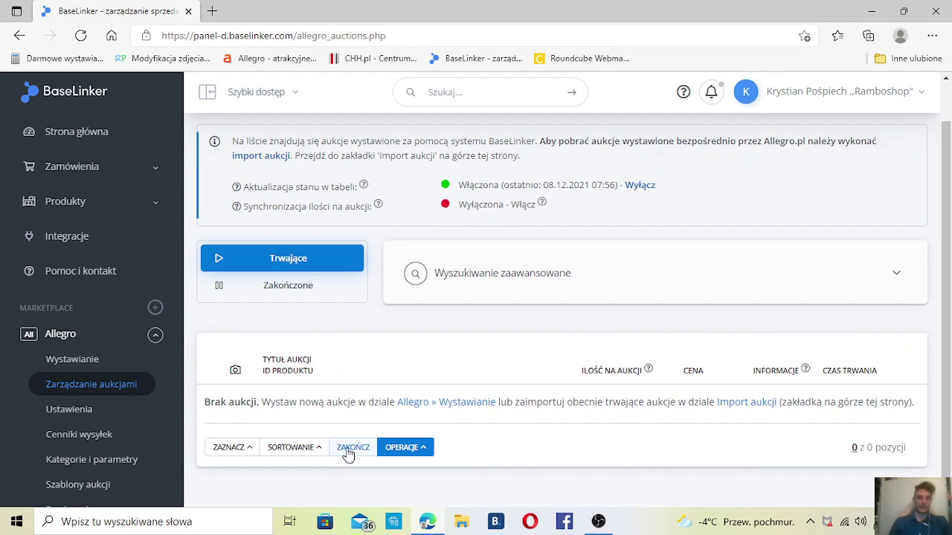
pyautogui.click(402, 449)
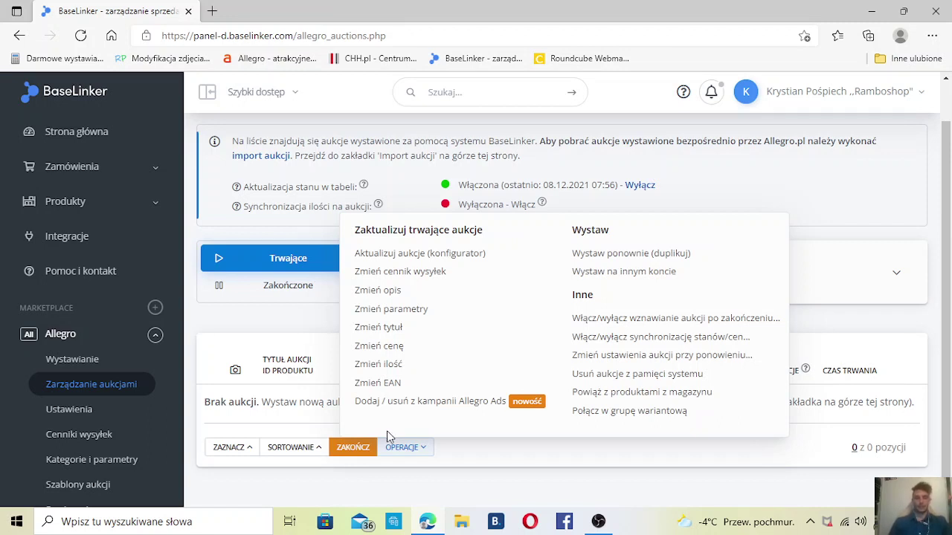
# Step: Open the Allegro shipping price lists (Cenniki wysyłek) and look through the defined entries
pyautogui.click(107, 437)
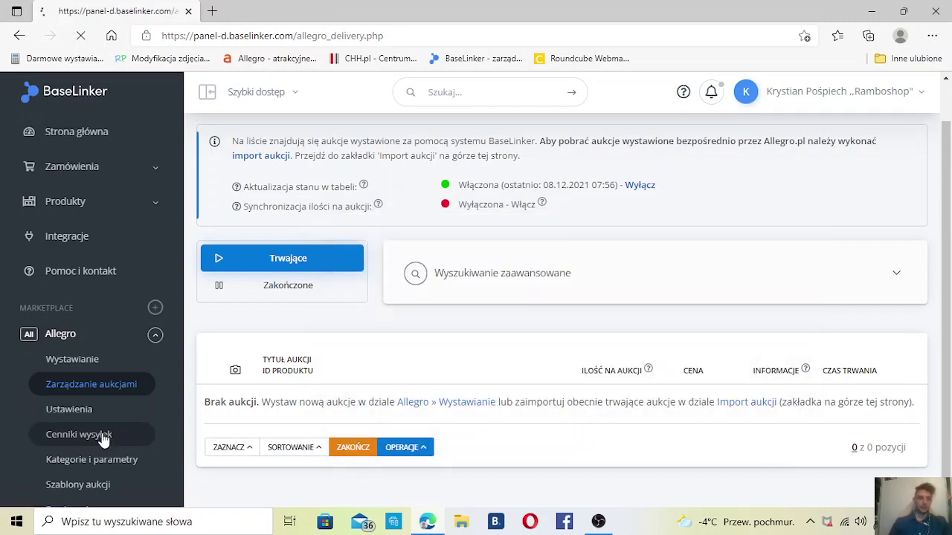
pyautogui.scroll(-1, 402, 342)
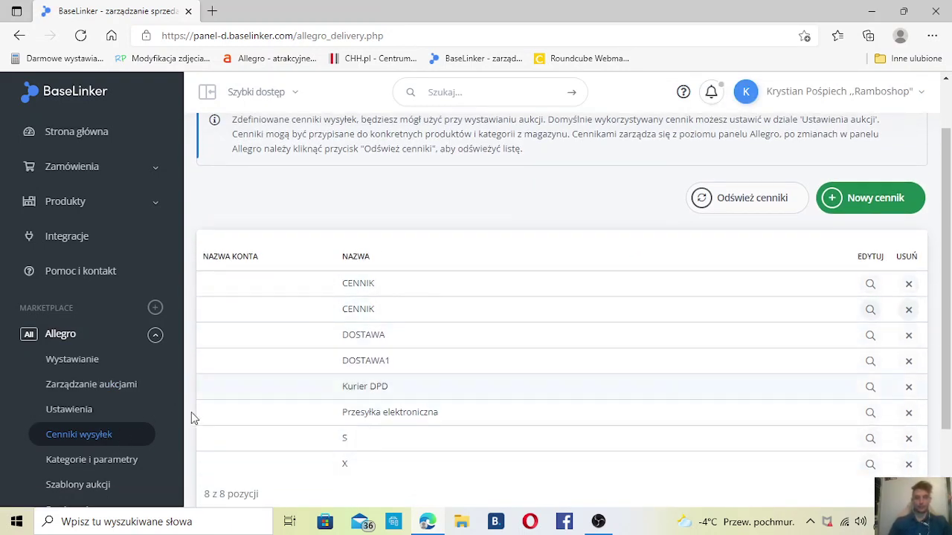
pyautogui.scroll(-2, 129, 441)
# Step: Open the Allegro categories and parameters page and look through the categories that can be added as favourites
pyautogui.click(131, 388)
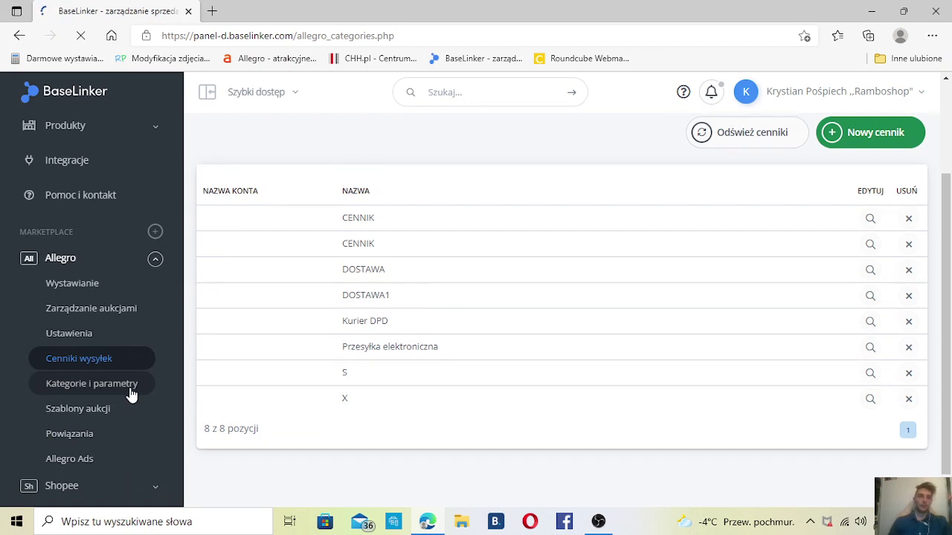
pyautogui.scroll(-2, 470, 297)
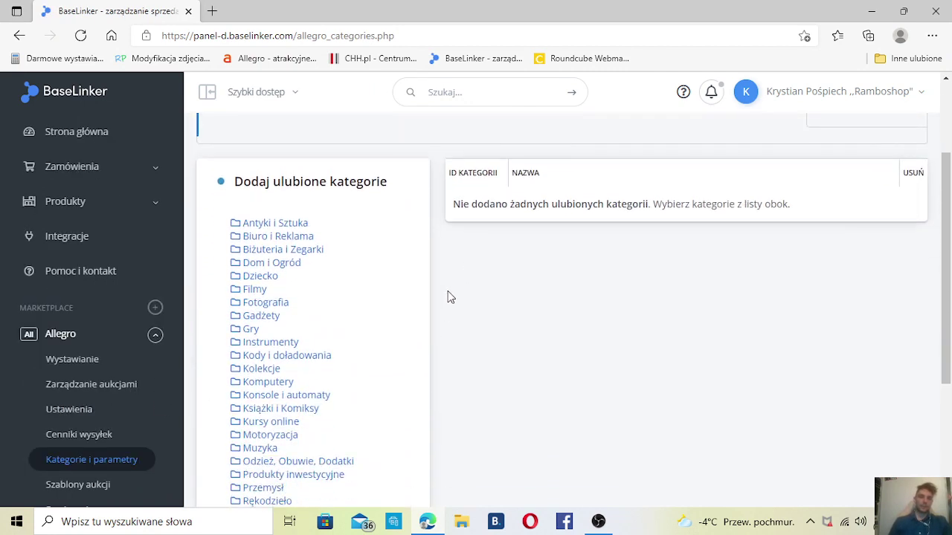
pyautogui.scroll(-1, 365, 283)
pyautogui.scroll(-1, 96, 436)
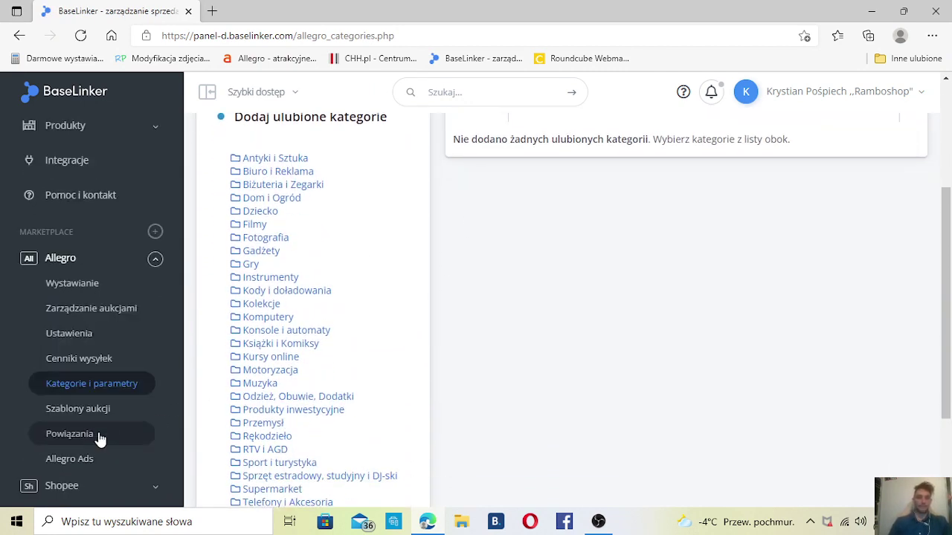
# Step: Open the Allegro auction templates and start a new template named X
pyautogui.click(123, 415)
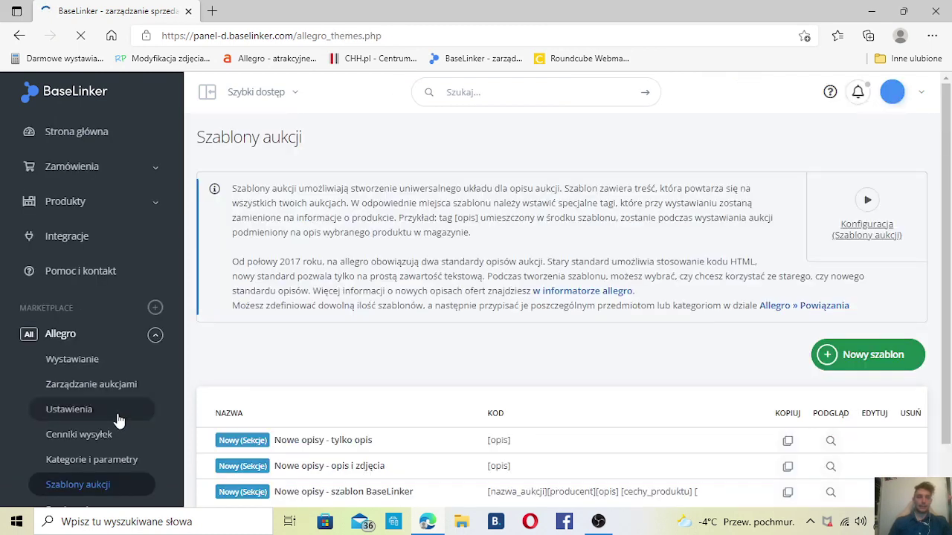
pyautogui.scroll(-1, 557, 346)
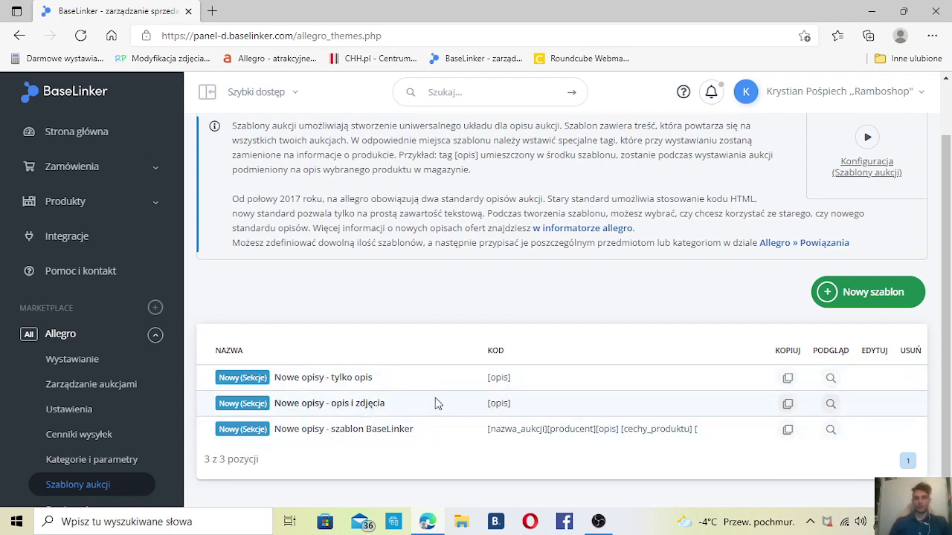
pyautogui.click(857, 305)
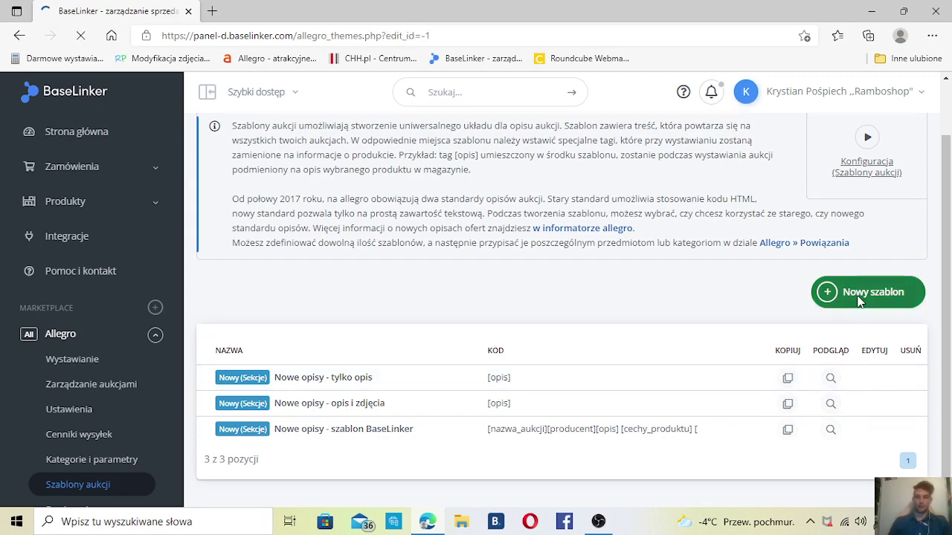
pyautogui.scroll(-2, 587, 283)
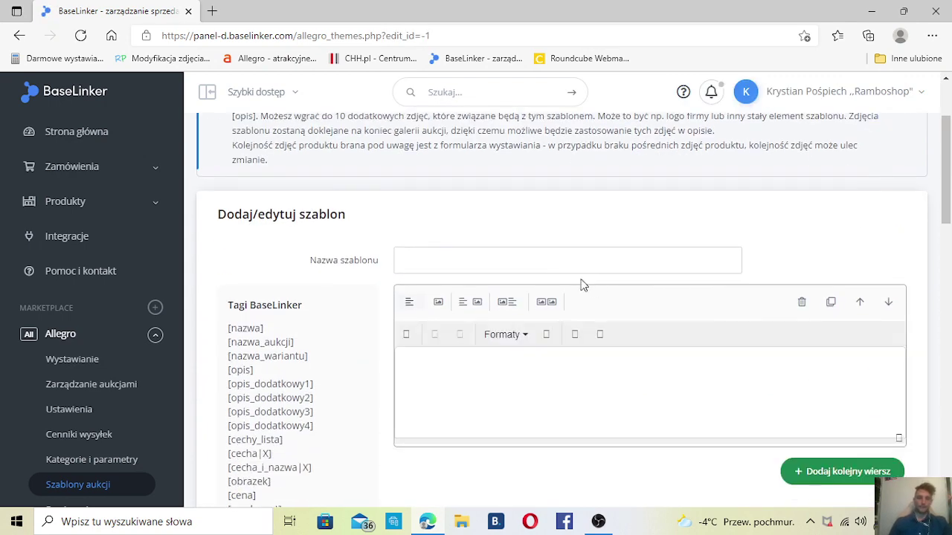
pyautogui.click(572, 254)
pyautogui.write('X')
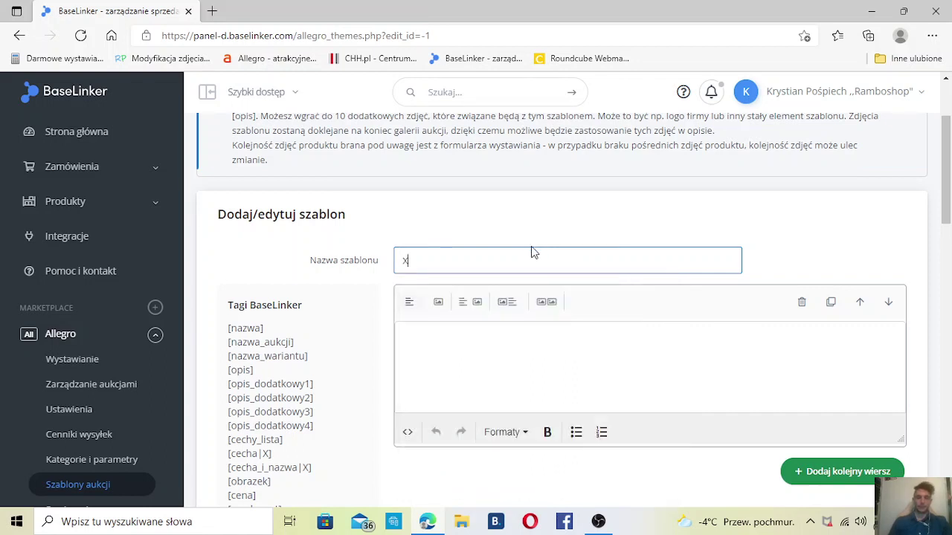
# Step: Insert the [nazwa_aukcji] tag into the template's first row and add another row below it
pyautogui.scroll(-1, 428, 297)
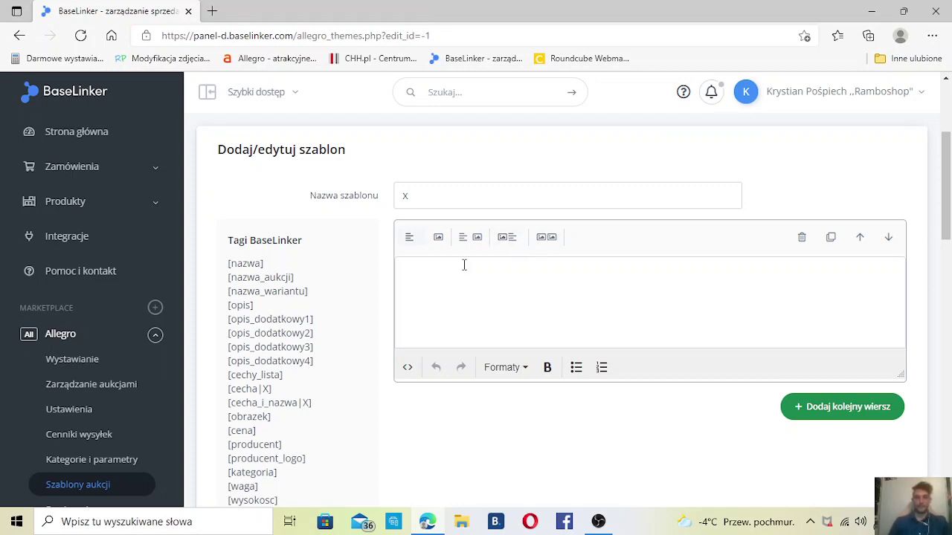
pyautogui.scroll(-1, 460, 261)
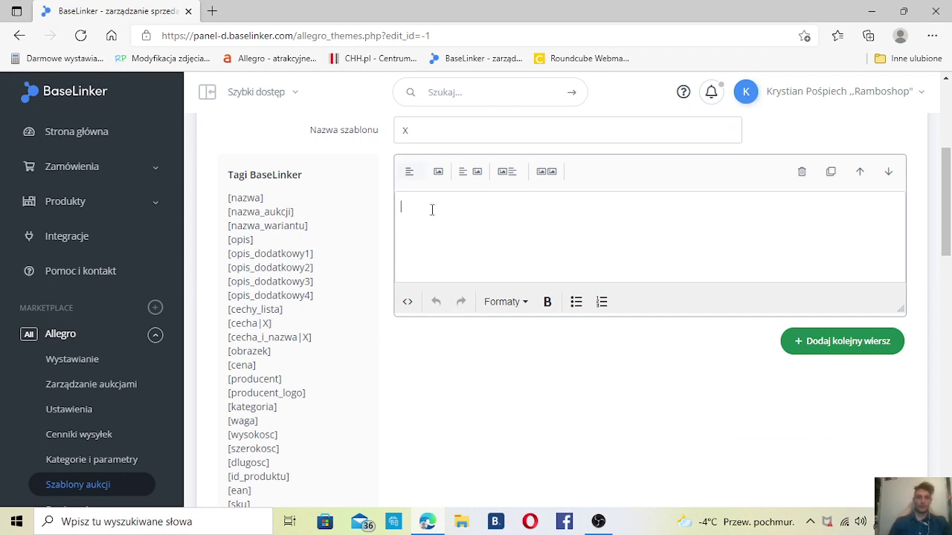
pyautogui.click(279, 212)
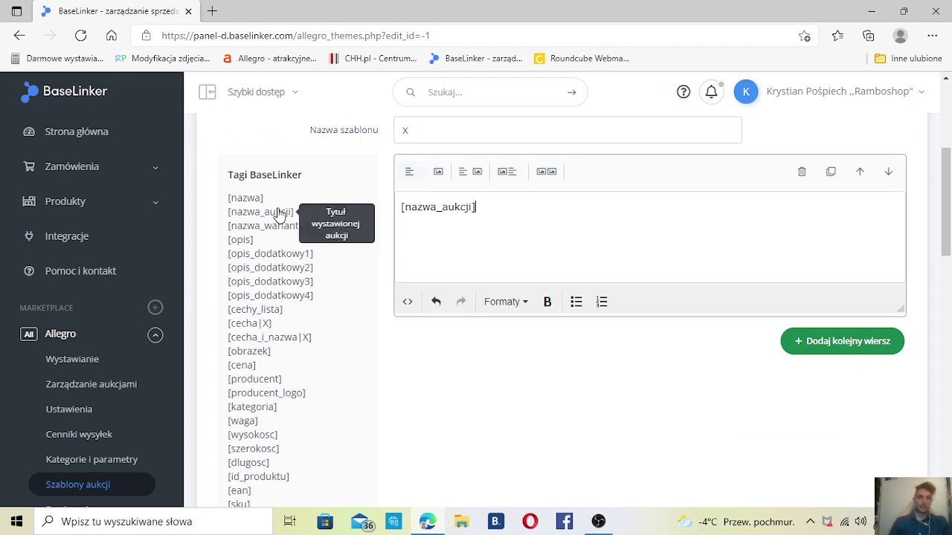
pyautogui.click(818, 344)
pyautogui.scroll(-1, 754, 357)
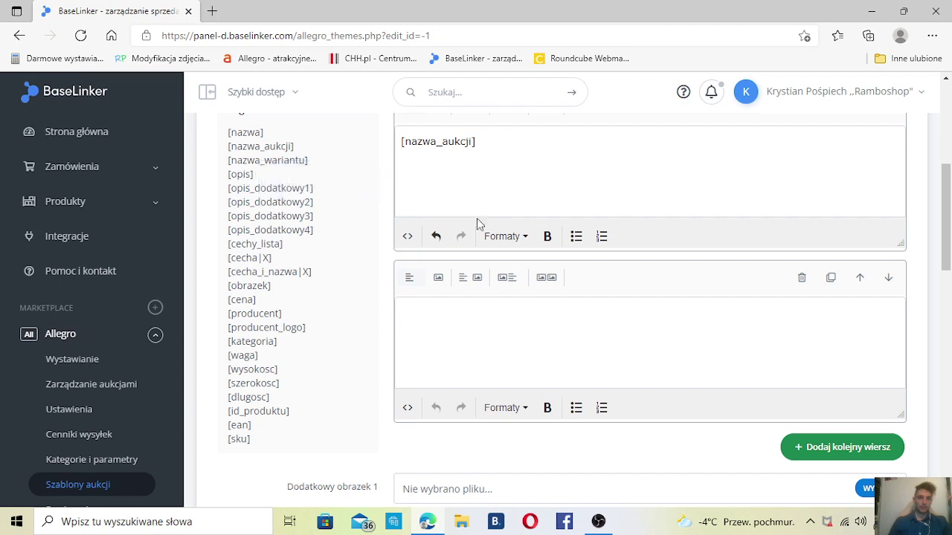
# Step: Give the template's second row a text-and-image layout with the [opis] tag and Zdjęcie produktu 1 as its image
pyautogui.click(476, 277)
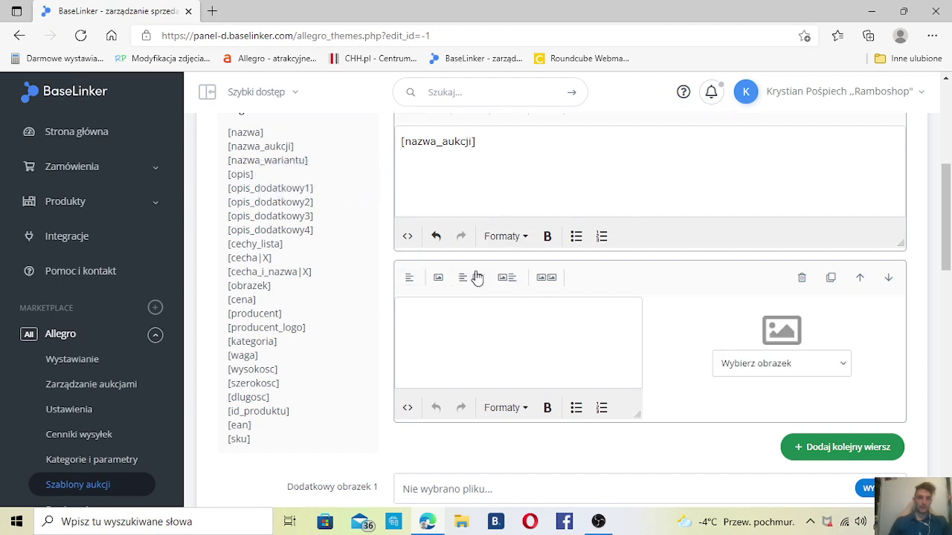
pyautogui.click(477, 326)
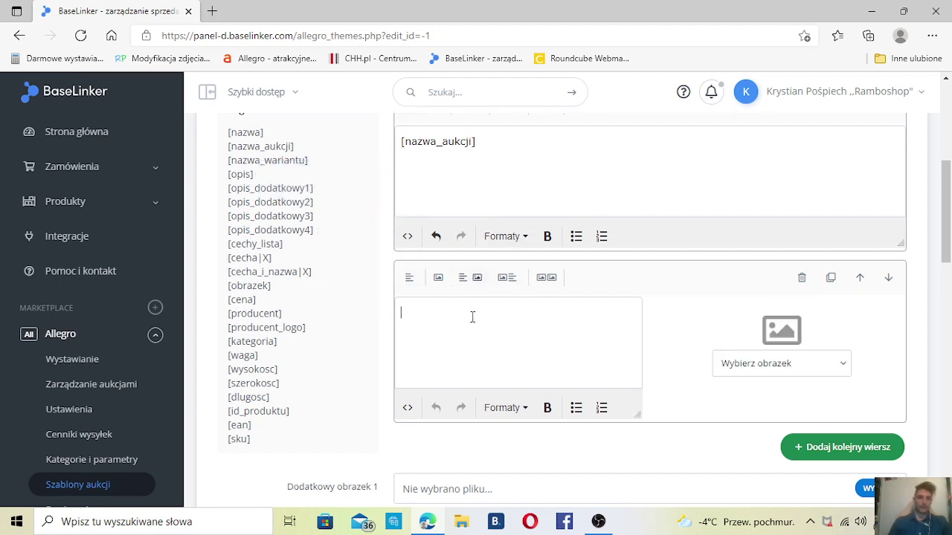
pyautogui.click(251, 174)
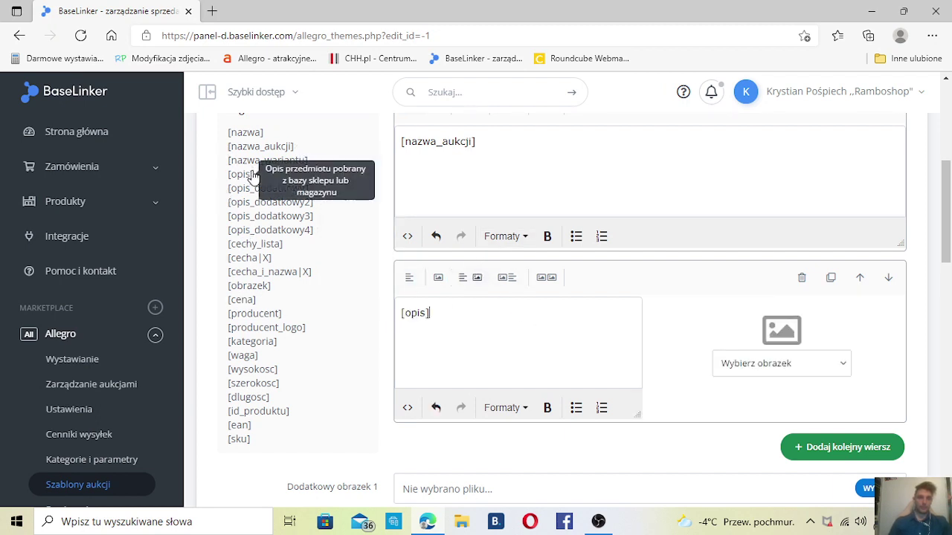
pyautogui.click(846, 369)
pyautogui.scroll(-1, 796, 243)
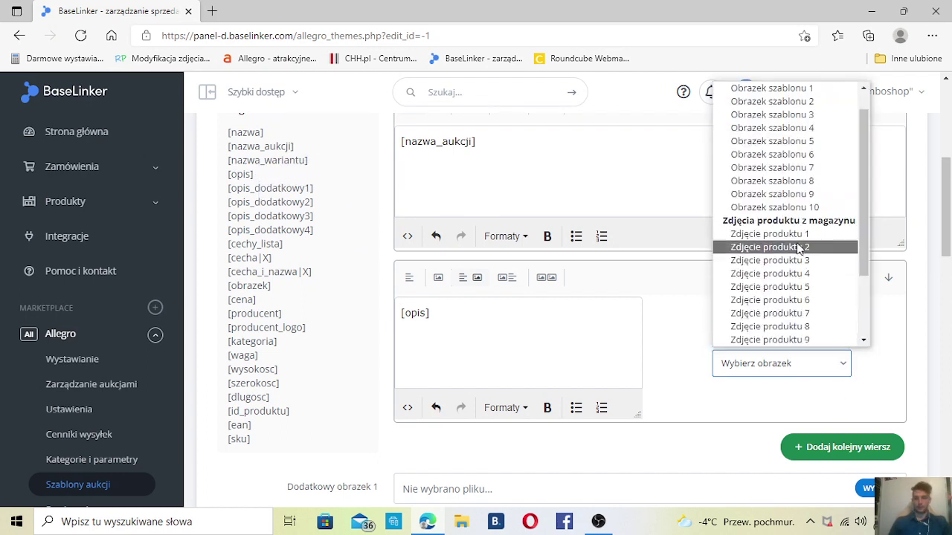
pyautogui.click(796, 231)
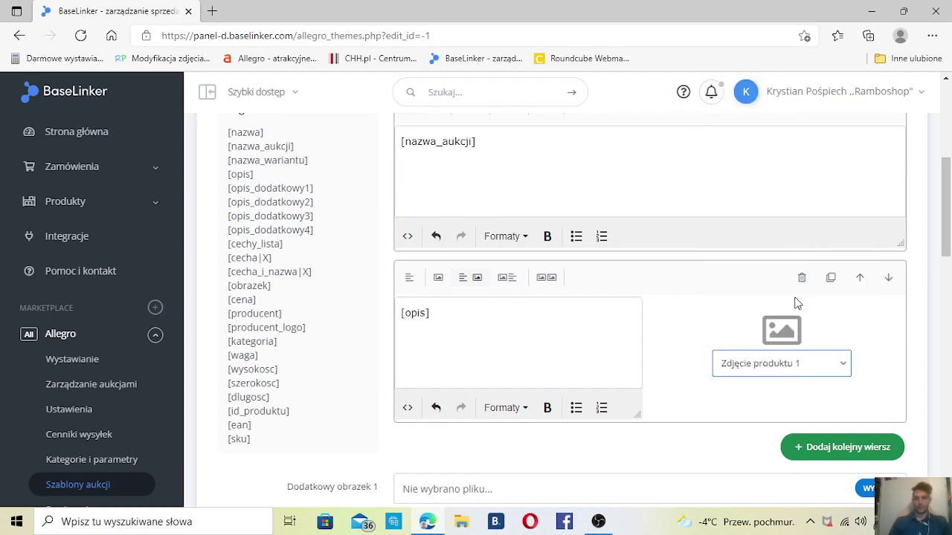
# Step: Add a third row with text beside an image, containing the [cechy_lista] tag and Zdjęcie produktu 2
pyautogui.click(841, 446)
pyautogui.scroll(-2, 570, 382)
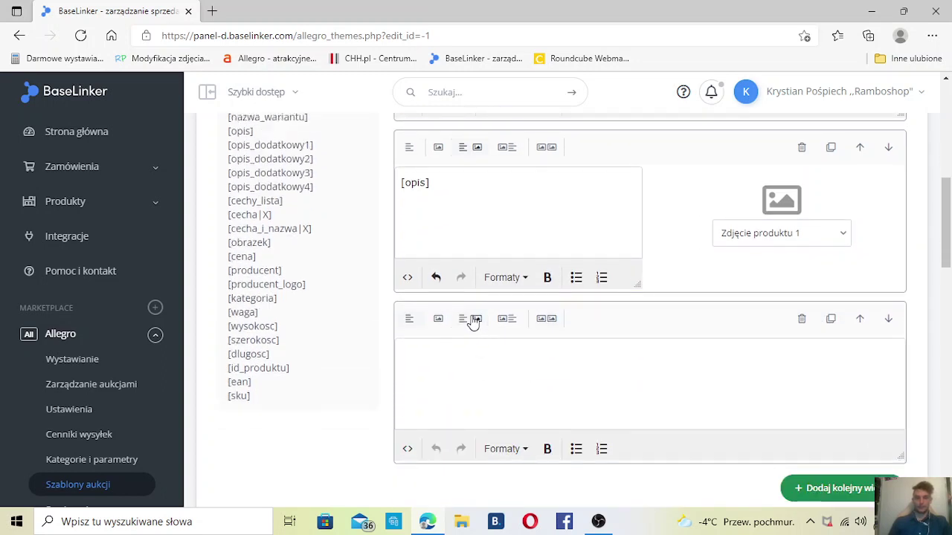
pyautogui.click(473, 320)
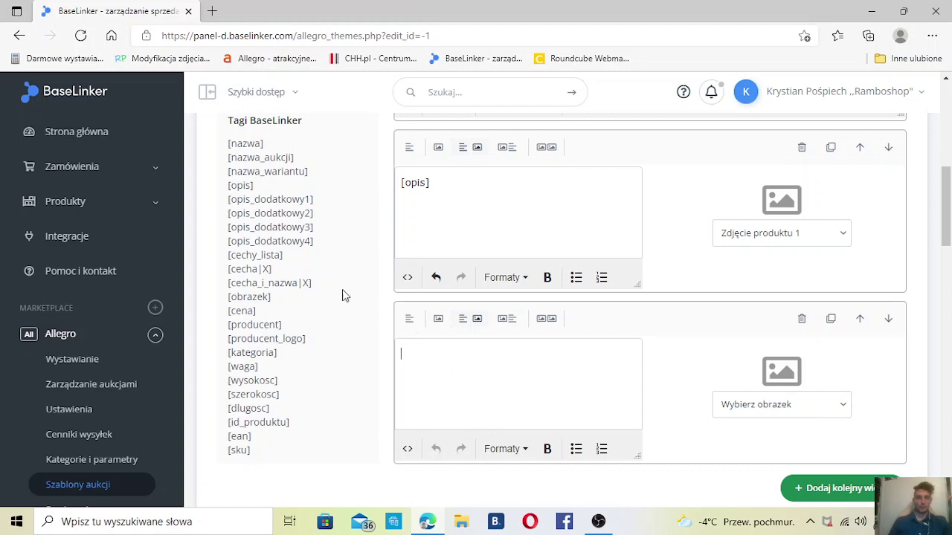
pyautogui.click(271, 256)
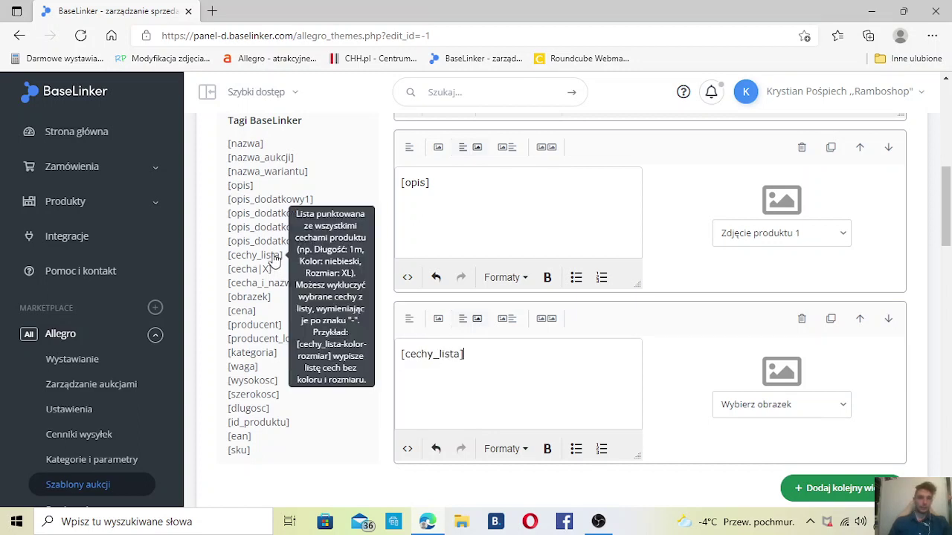
pyautogui.click(810, 412)
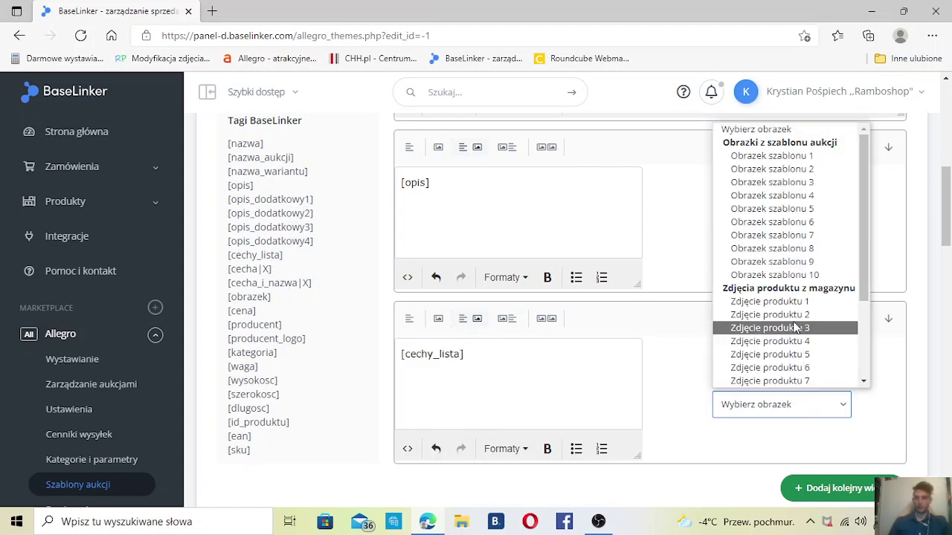
pyautogui.press('Escape')
# Step: Add a fourth row with text beside an image, containing the [opis_dodatkowy1] tag and Zdjęcie produktu 3
pyautogui.scroll(-3, 654, 404)
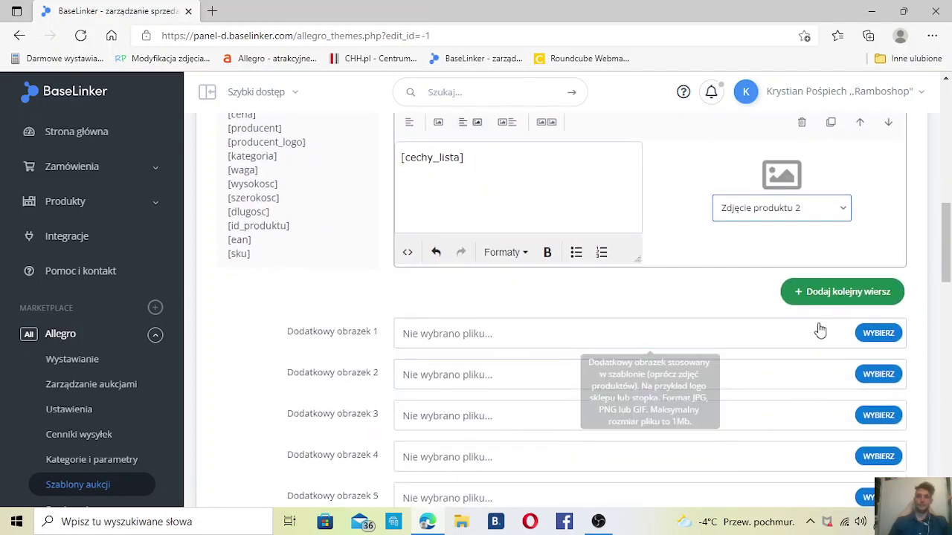
pyautogui.click(834, 294)
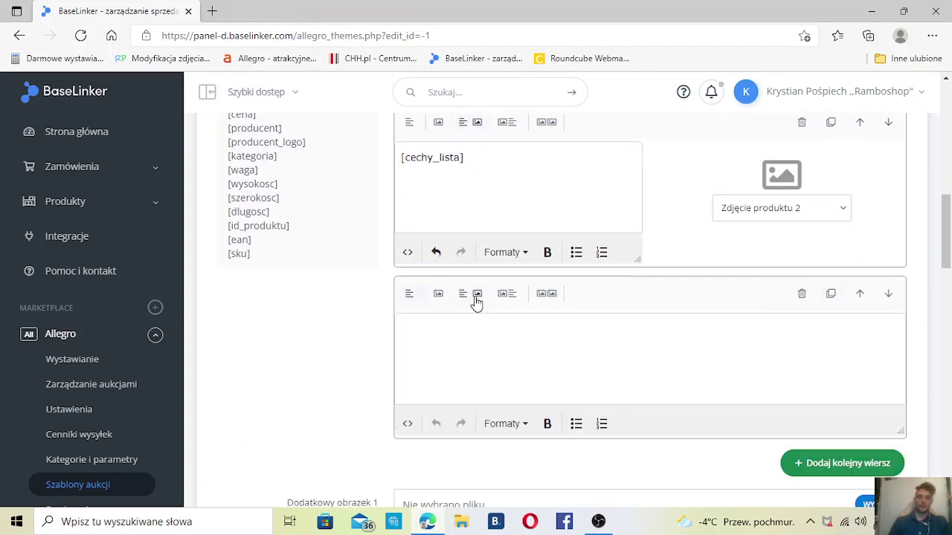
pyautogui.click(477, 298)
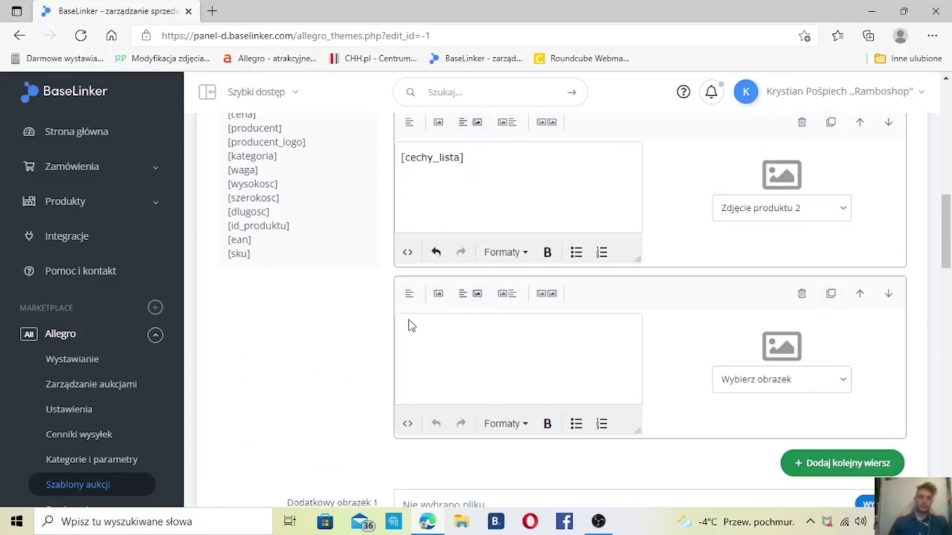
pyautogui.scroll(3, 332, 325)
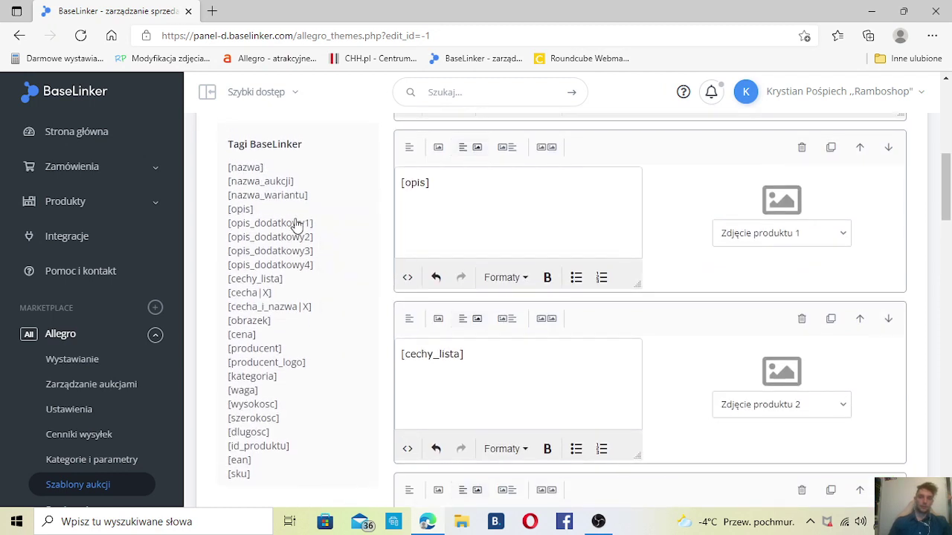
pyautogui.click(297, 222)
pyautogui.scroll(-3, 301, 238)
pyautogui.click(823, 345)
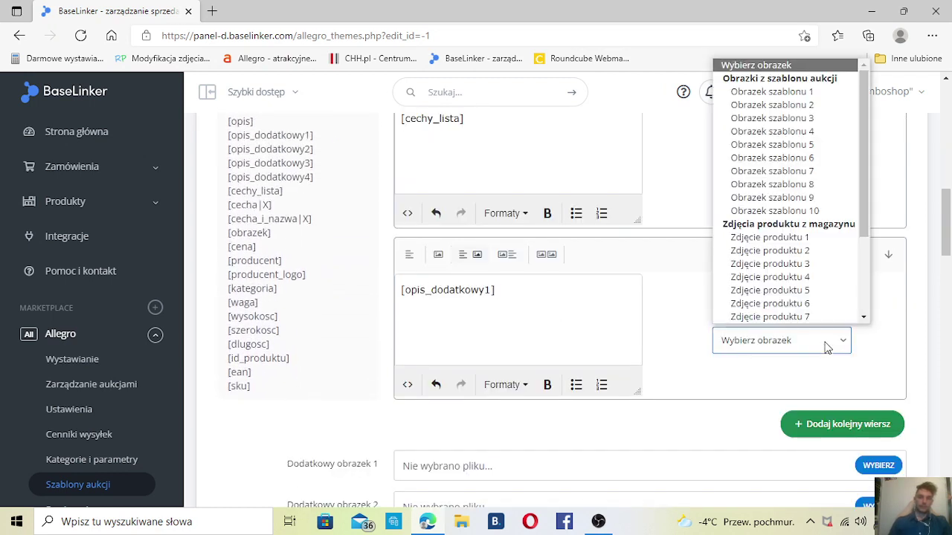
pyautogui.click(816, 265)
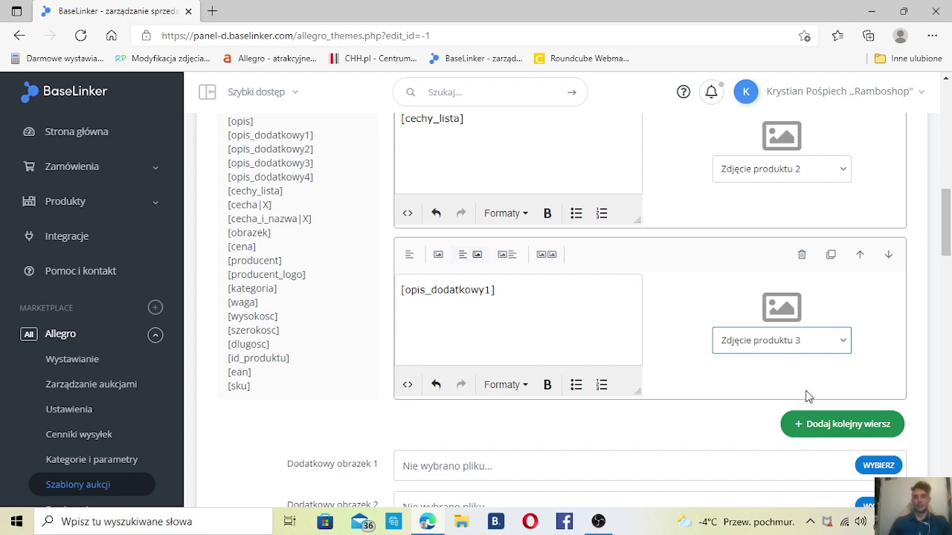
# Step: Add a fifth row with a two-image layout showing Zdjęcie produktu 4 and Zdjęcie produktu 5
pyautogui.click(828, 424)
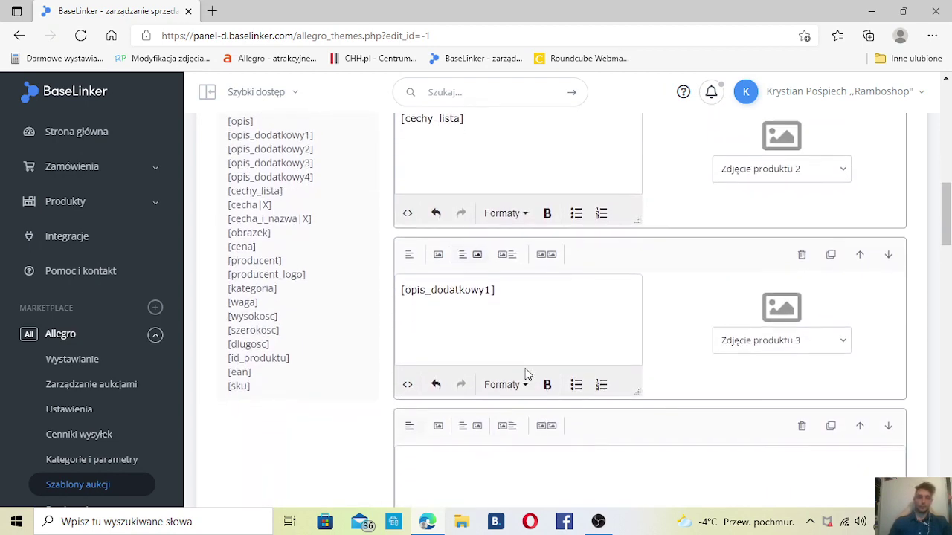
pyautogui.click(546, 294)
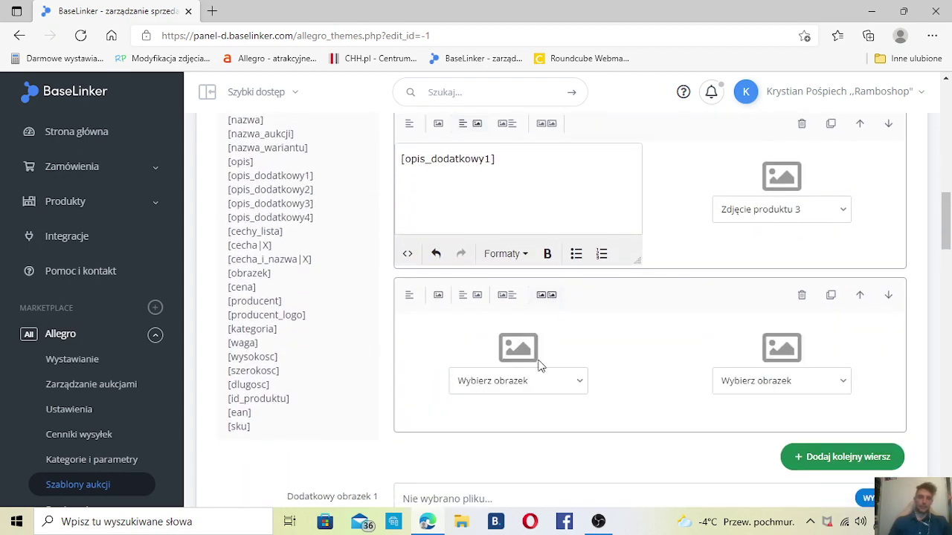
pyautogui.click(569, 383)
pyautogui.click(562, 321)
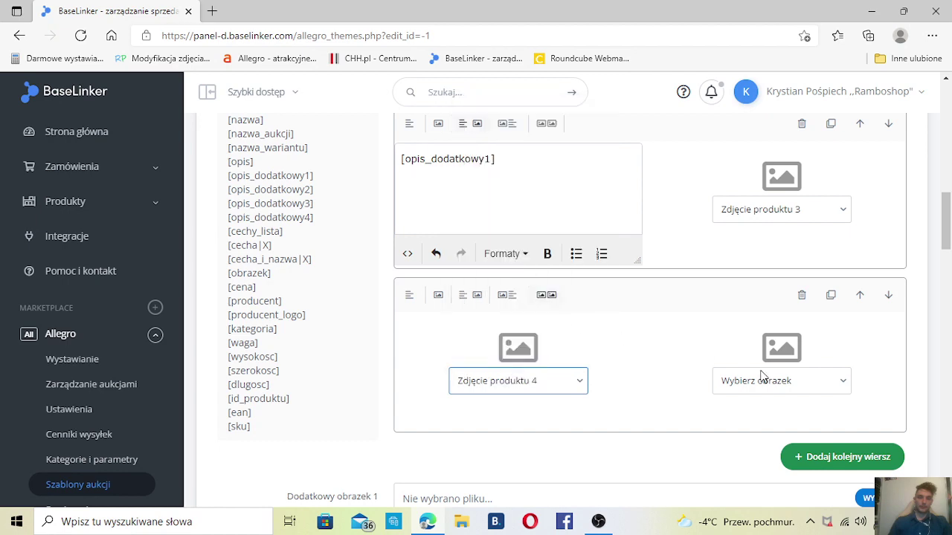
pyautogui.click(818, 382)
pyautogui.click(809, 307)
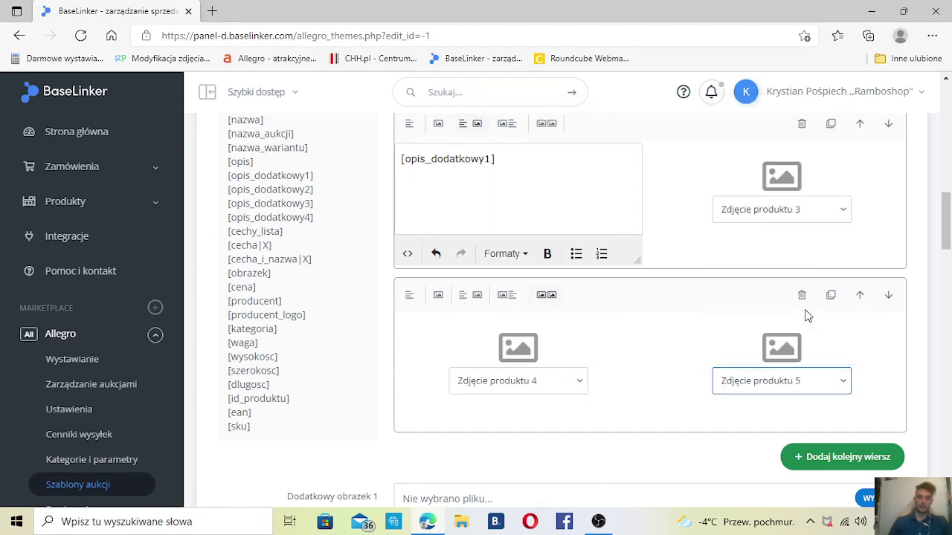
# Step: Review the template's additional images, its complaint, warranty and return terms, and the full auction preview (Podgląd)
pyautogui.scroll(-1, 528, 438)
pyautogui.scroll(-8, 528, 438)
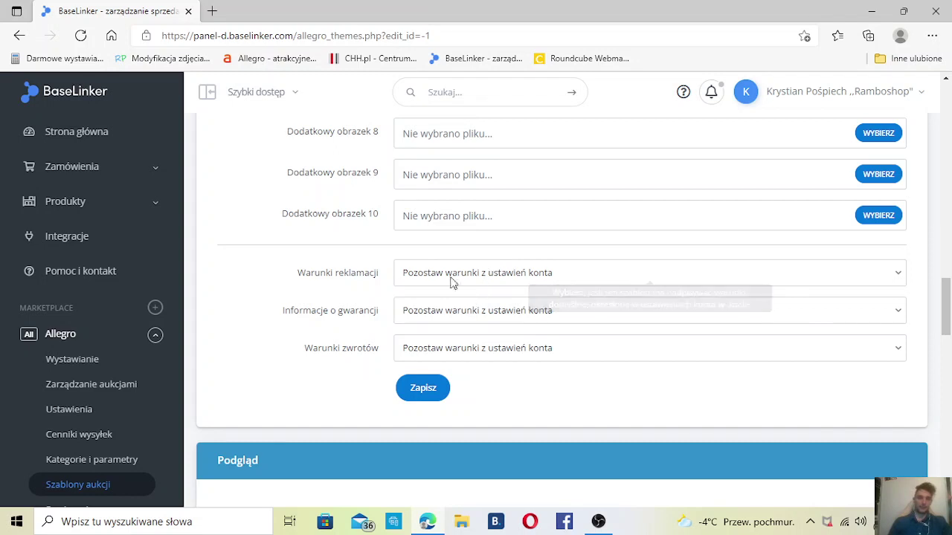
pyautogui.scroll(-1, 436, 307)
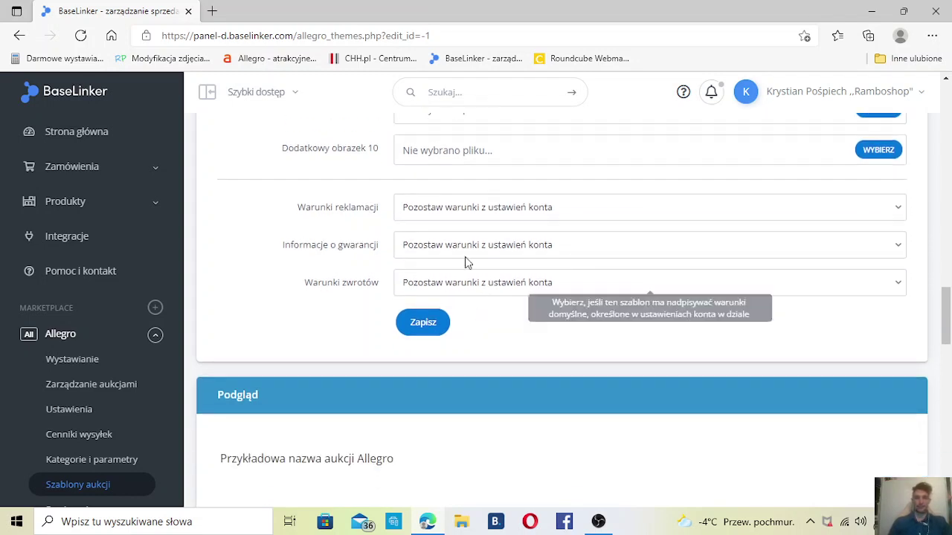
pyautogui.scroll(-2, 472, 280)
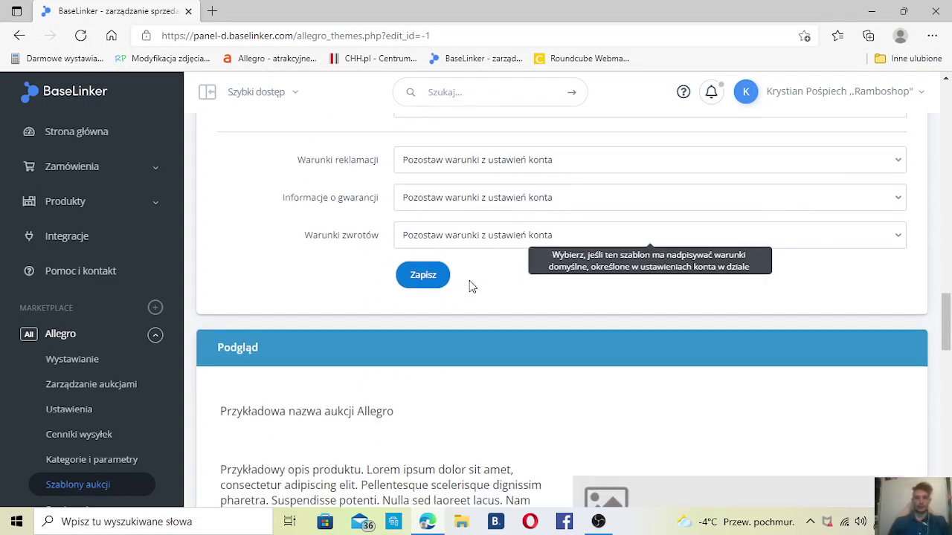
pyautogui.scroll(-1, 469, 280)
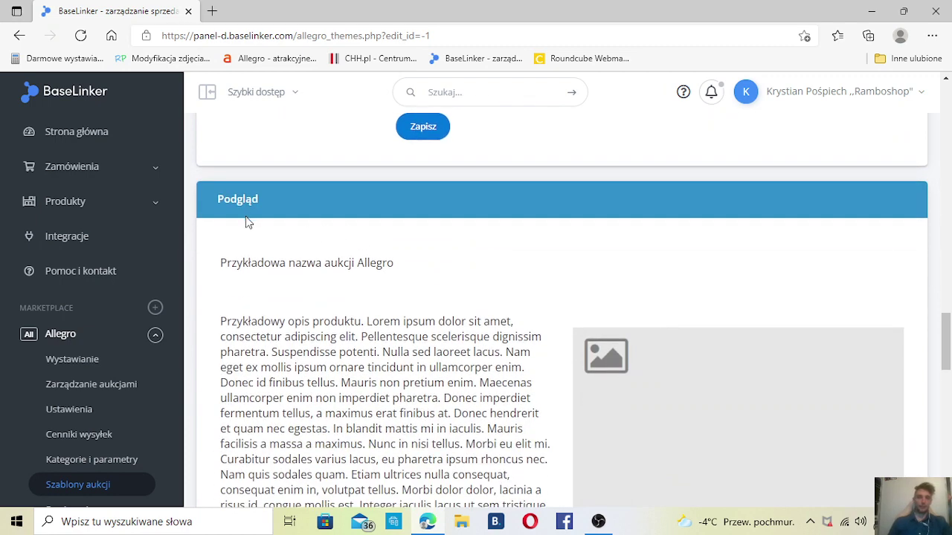
pyautogui.scroll(-8, 252, 223)
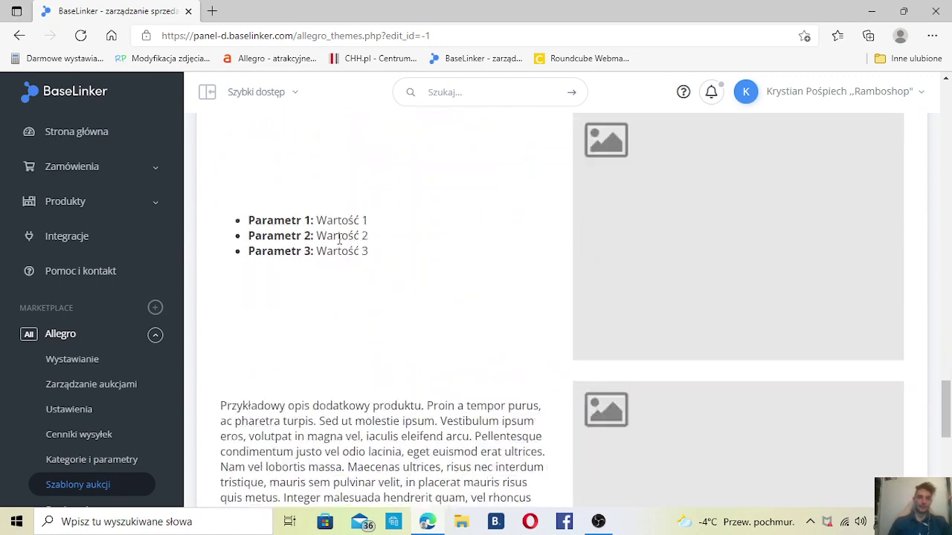
pyautogui.scroll(-7, 342, 253)
pyautogui.scroll(-1, 149, 317)
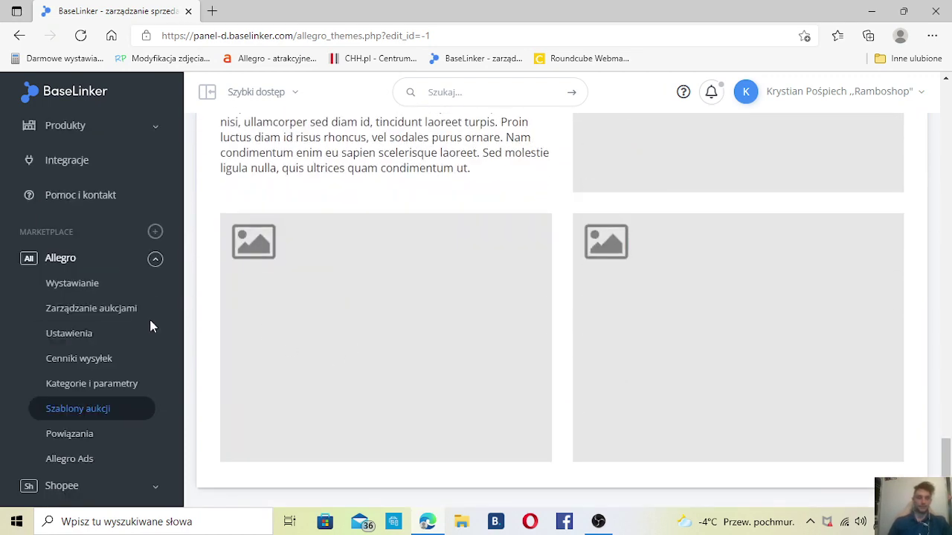
# Step: Open the Allegro Ads page and view its campaign list
pyautogui.click(119, 463)
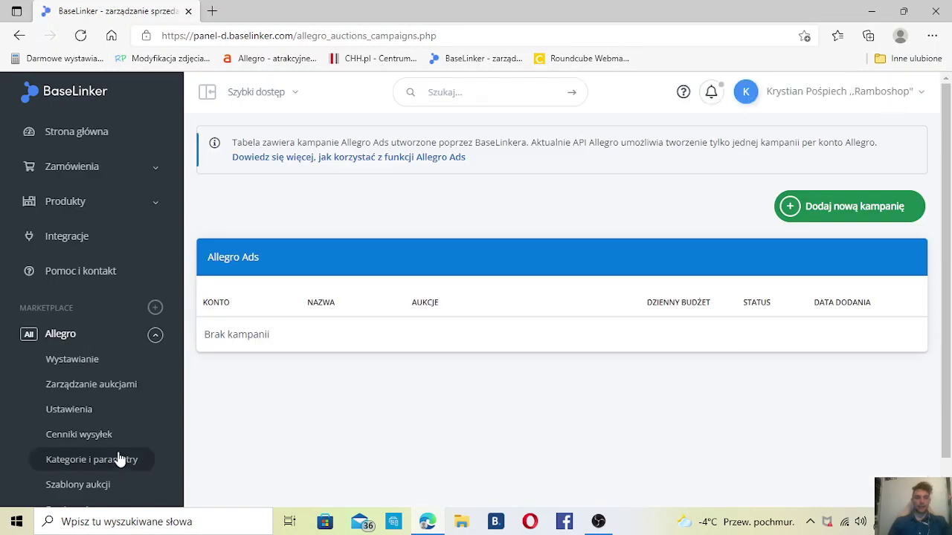
pyautogui.scroll(-1, 106, 361)
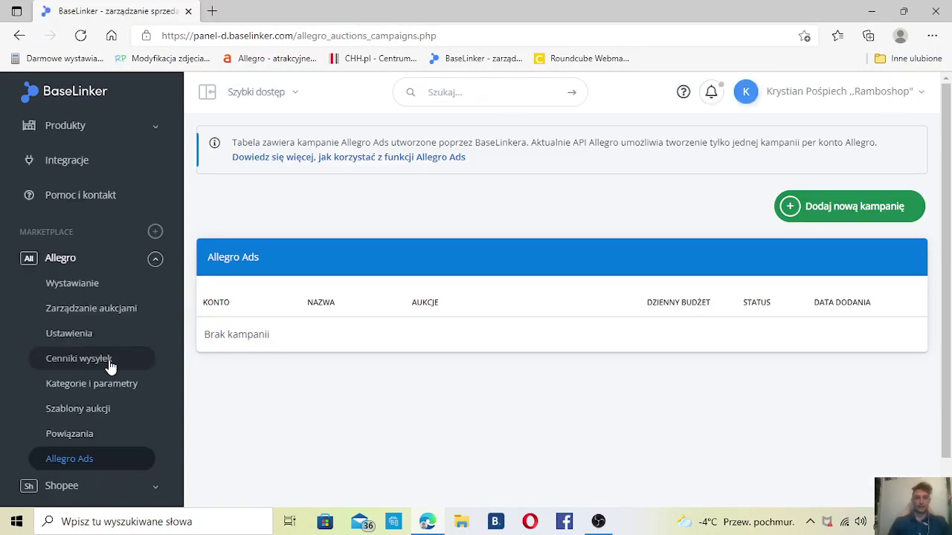